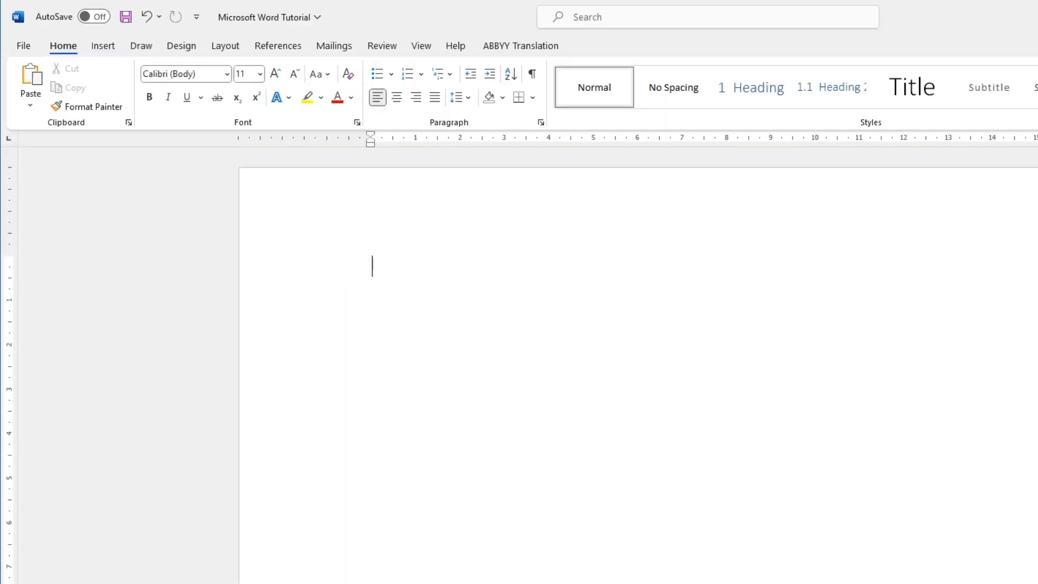
Step: Insert a table with three columns and five rows at the start of the blank document
{"action": "left_click", "coordinate": [76, 34]}
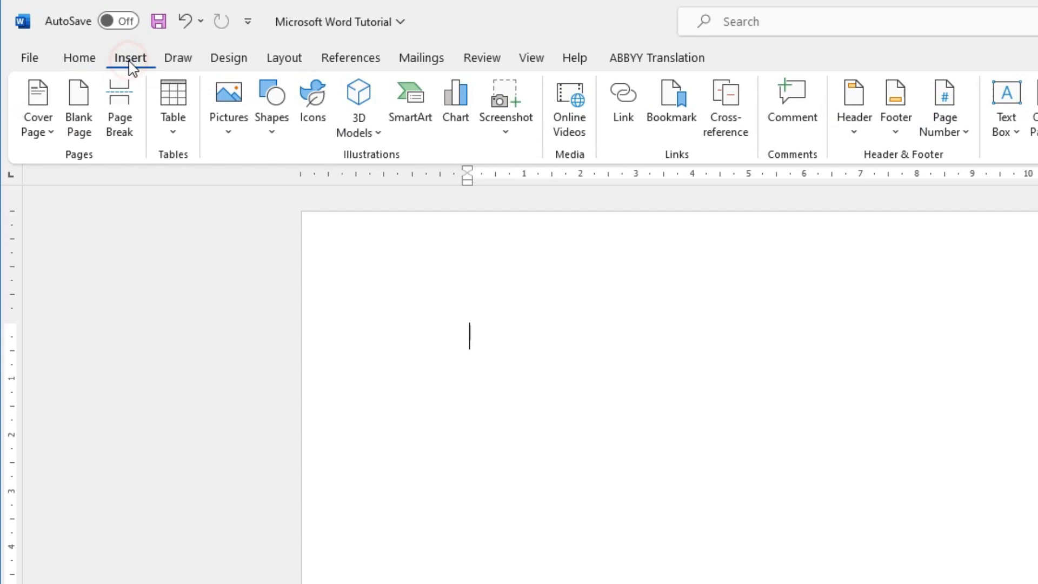
{"action": "left_click", "coordinate": [174, 135]}
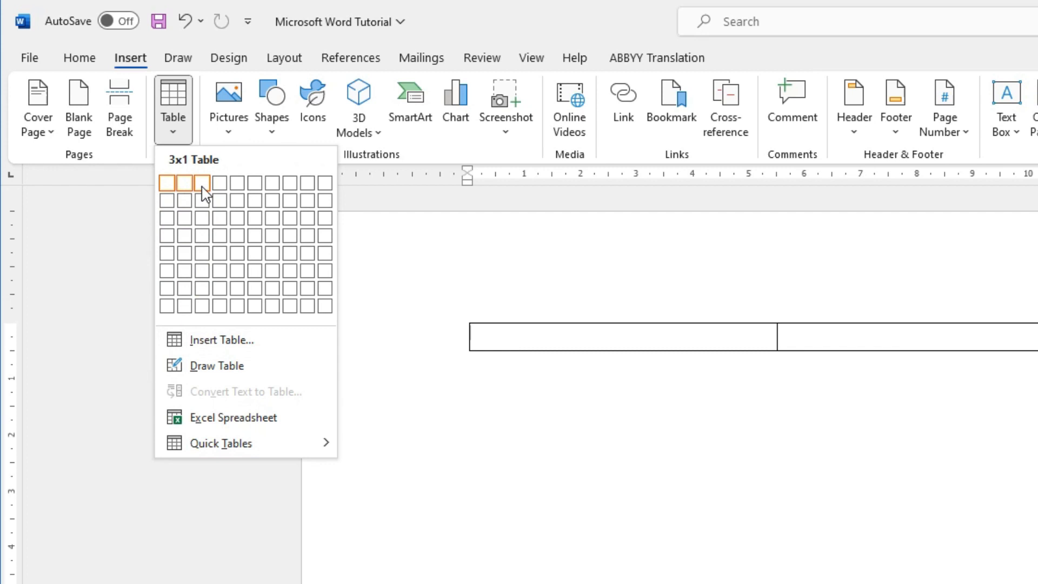
{"action": "left_click", "coordinate": [202, 256]}
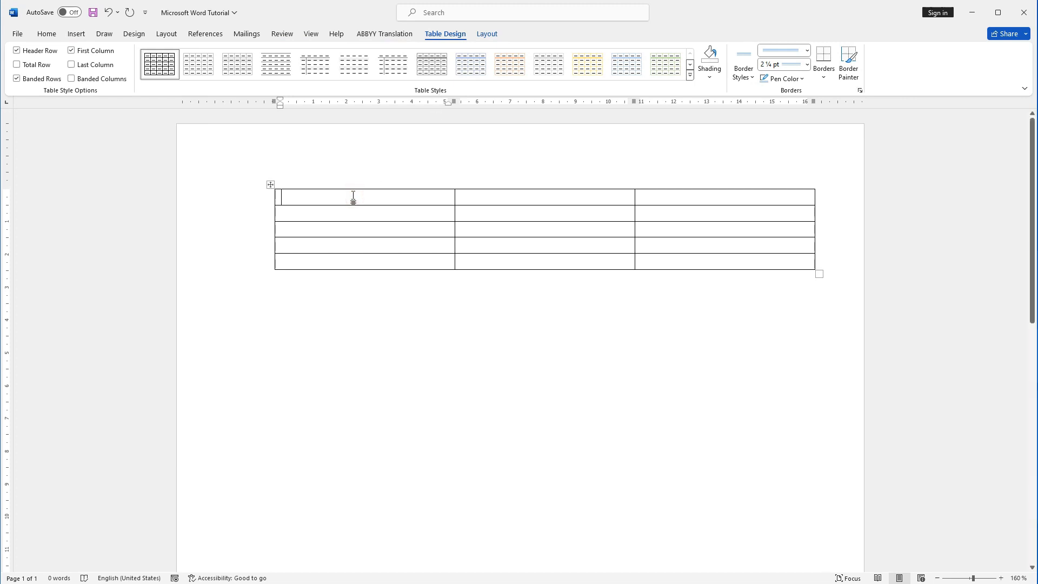
Step: Fill the table's first row with the column headings Name, Surname and Sales
{"action": "type", "text": "Name"}
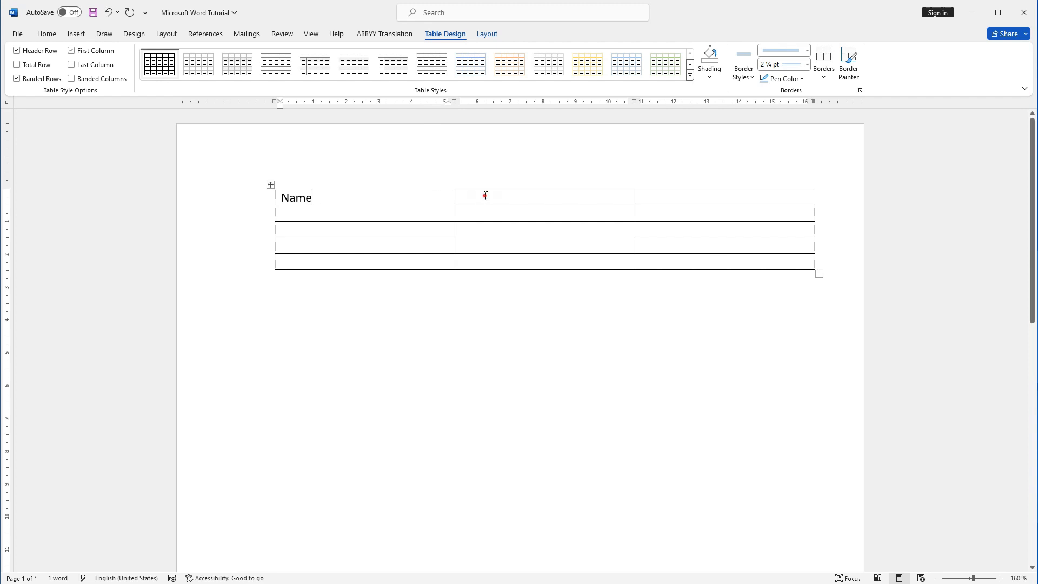
{"action": "left_click", "coordinate": [486, 196]}
{"action": "type", "text": "Surna"}
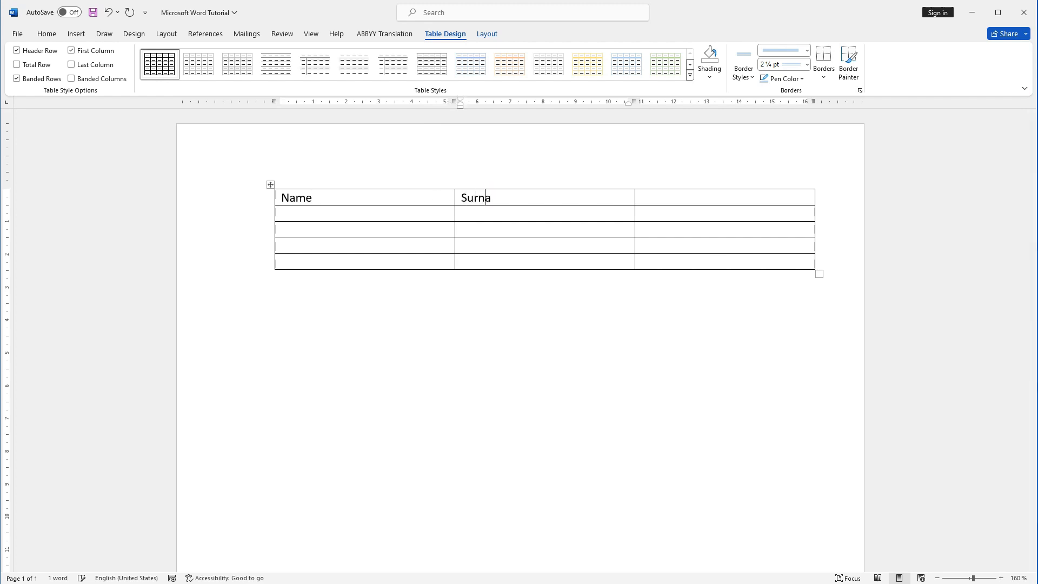
{"action": "type", "text": "me"}
{"action": "left_click", "coordinate": [671, 197]}
{"action": "type", "text": "S"}
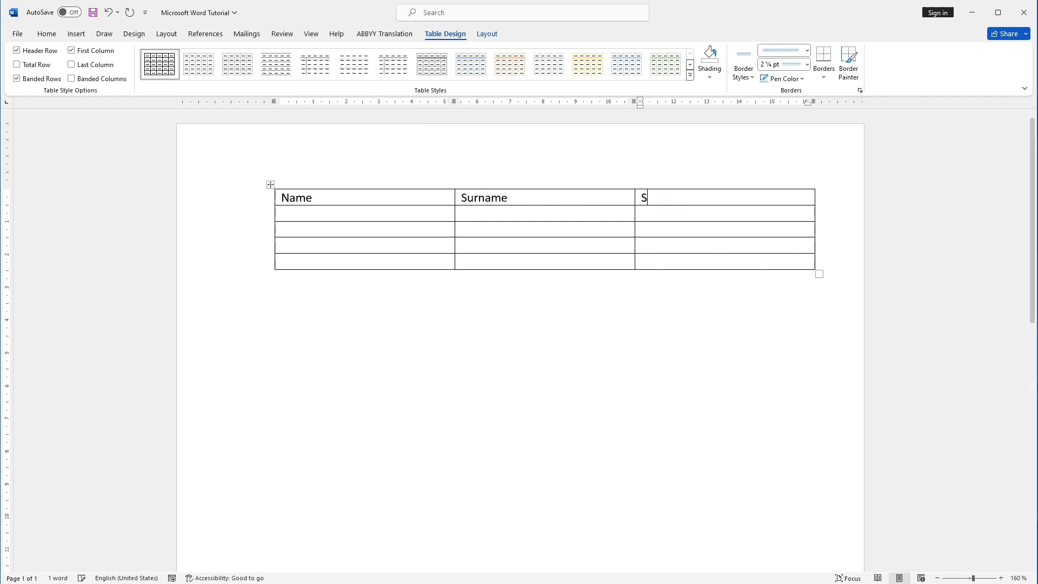
{"action": "type", "text": "ales"}
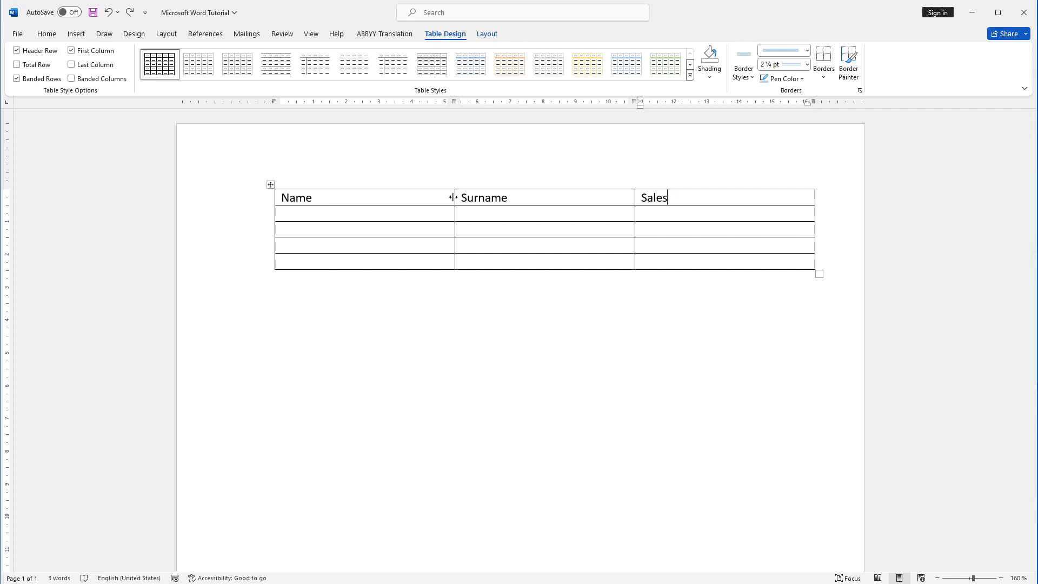
Step: Narrow the Name column to about two-thirds of its width and apply the grid table style with a solid blue header and blue banded rows
{"action": "left_click_drag", "start_coordinate": [453, 197], "coordinate": [397, 204]}
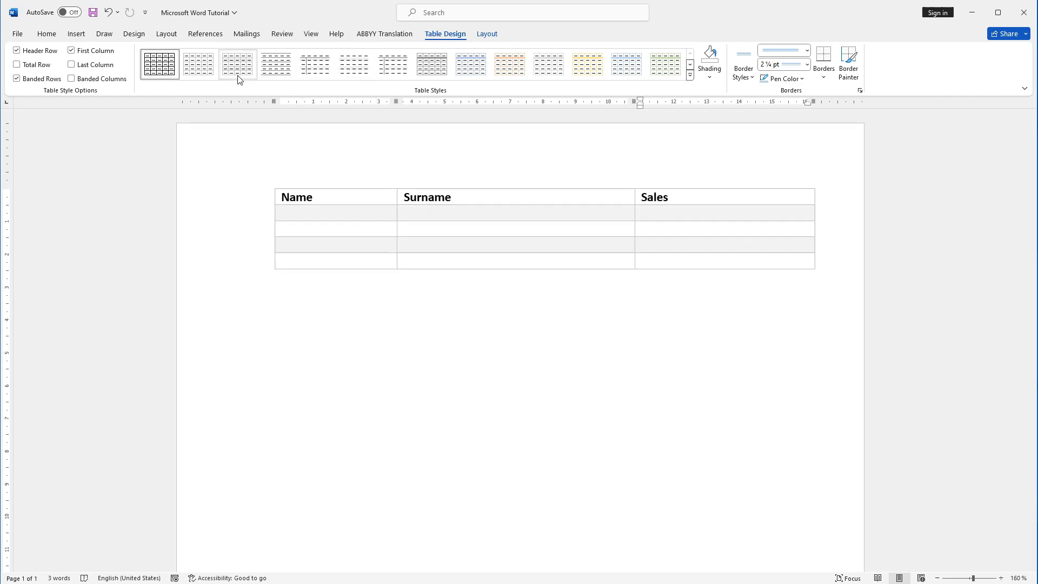
{"action": "left_click", "coordinate": [510, 64]}
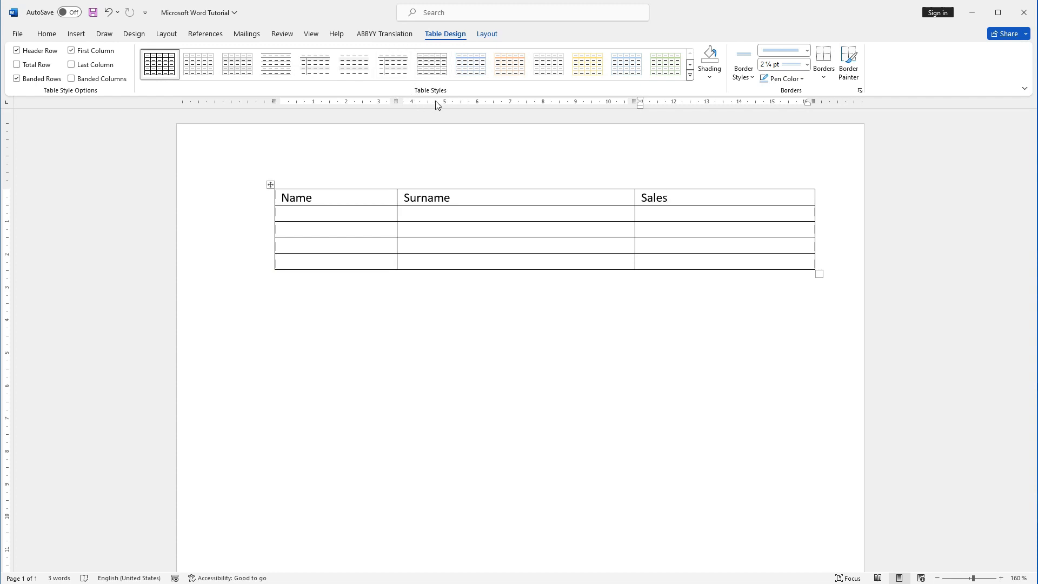
{"action": "left_click", "coordinate": [691, 76]}
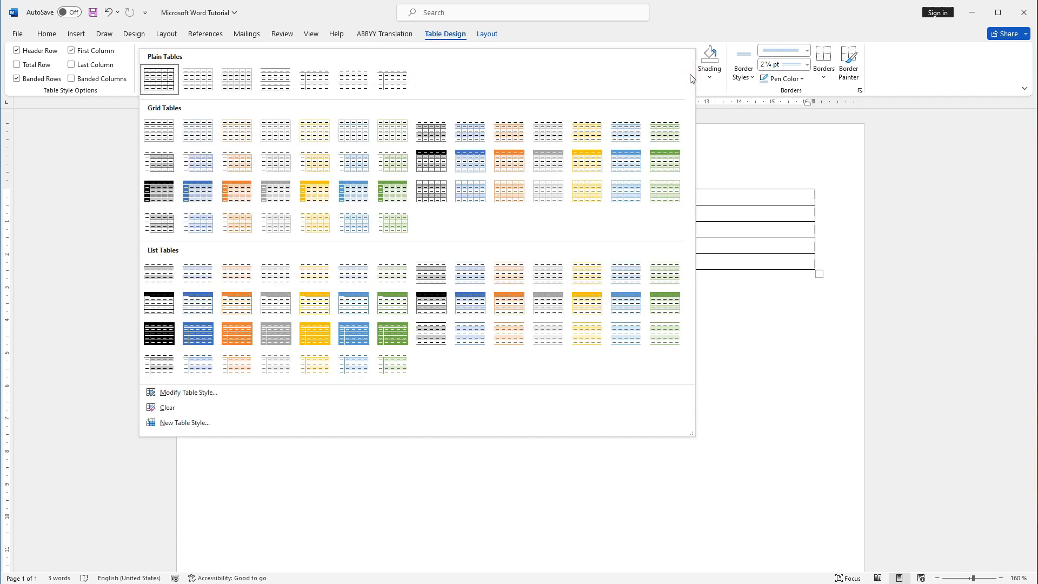
{"action": "left_click", "coordinate": [467, 170]}
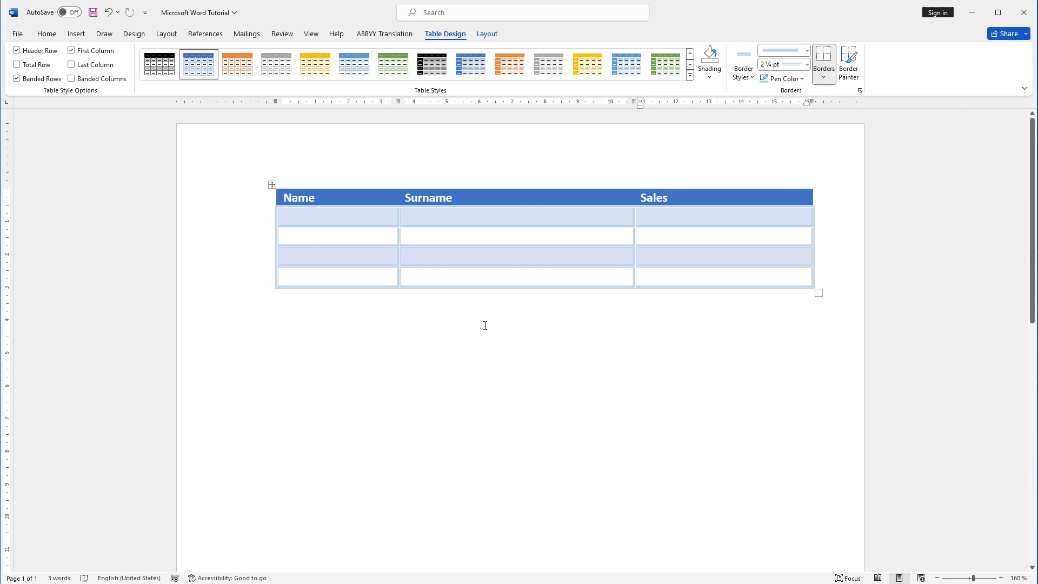
Step: Center the headings in the table's header row
{"action": "left_click", "coordinate": [262, 204]}
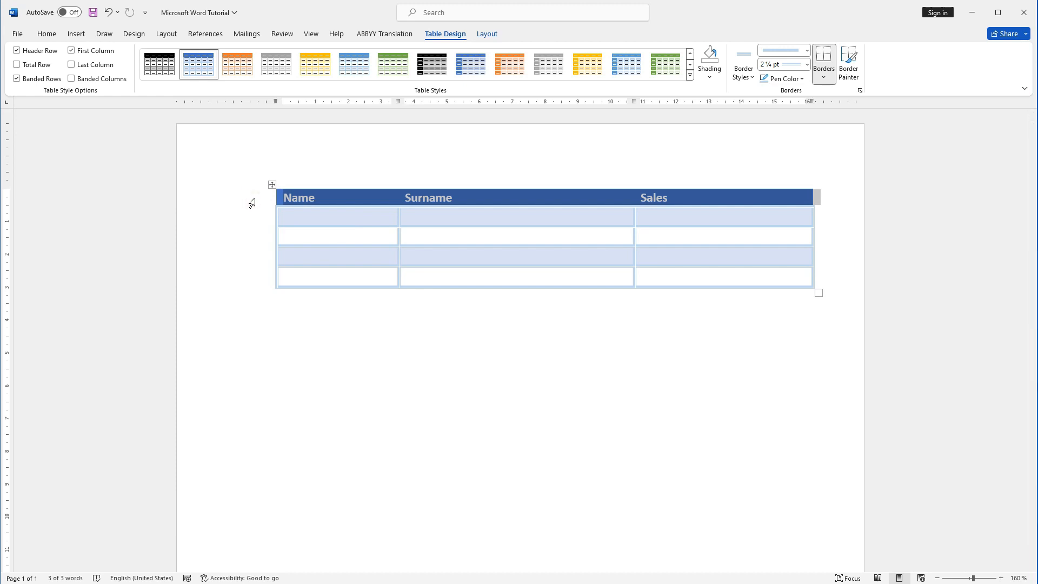
{"action": "left_click", "coordinate": [47, 34]}
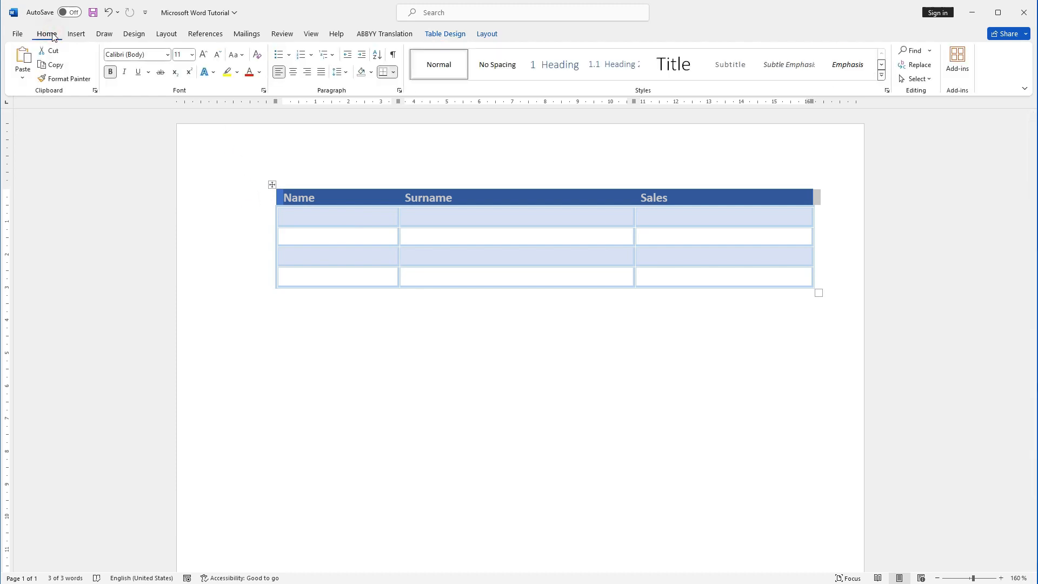
{"action": "left_click", "coordinate": [293, 72]}
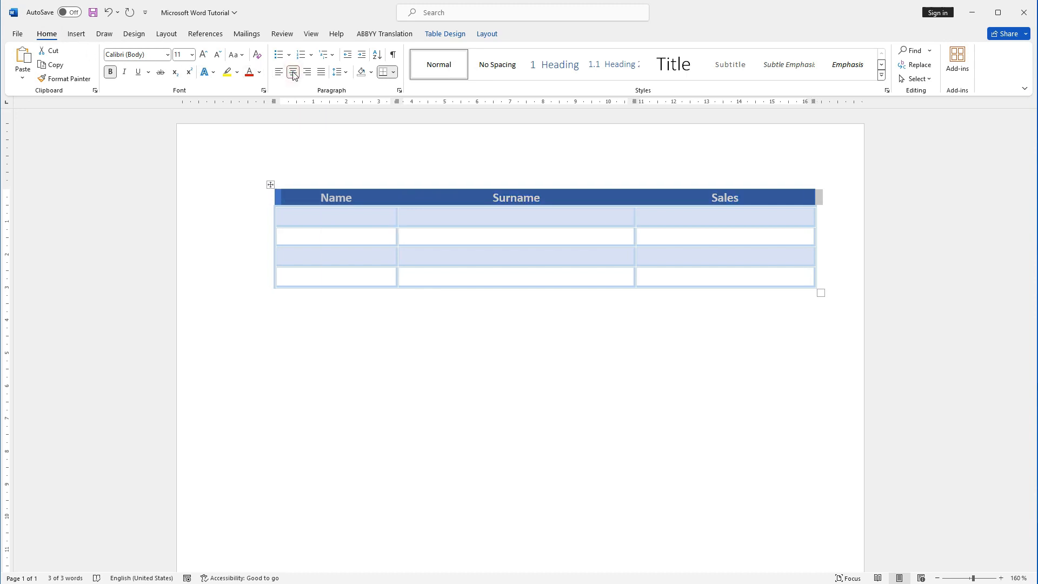
Step: Fill the four cells below the Name heading with one first name each
{"action": "left_click", "coordinate": [459, 215]}
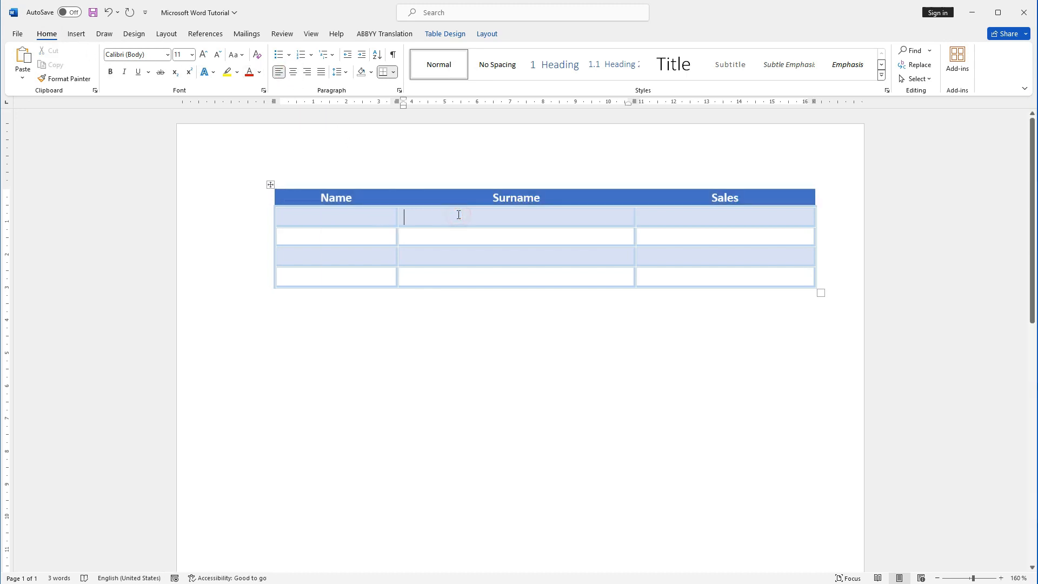
{"action": "left_click", "coordinate": [350, 216]}
{"action": "type", "text": "Chri"}
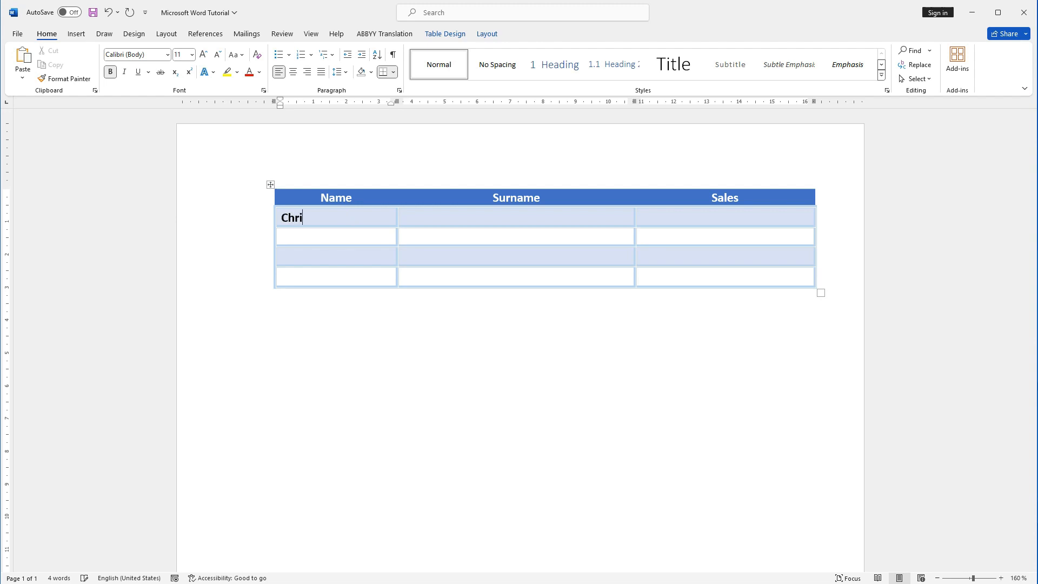
{"action": "type", "text": "stian"}
{"action": "type", "text": "Peter"}
{"action": "type", "text": "V"}
{"action": "key", "text": "BackSpace"}
{"action": "type", "text": "Michael"}
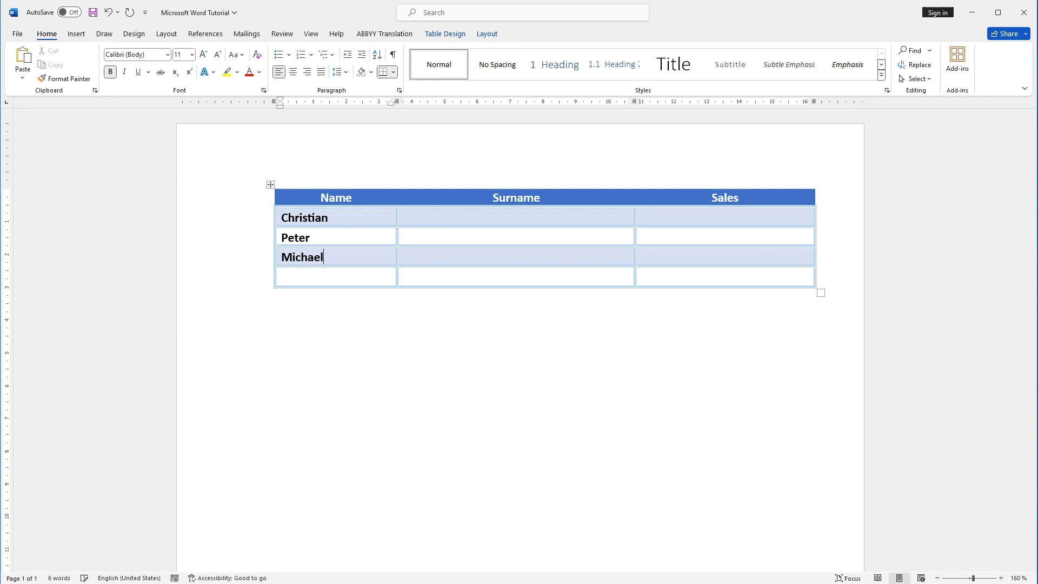
{"action": "type", "text": "Clark"}
{"action": "key", "text": "Down"}
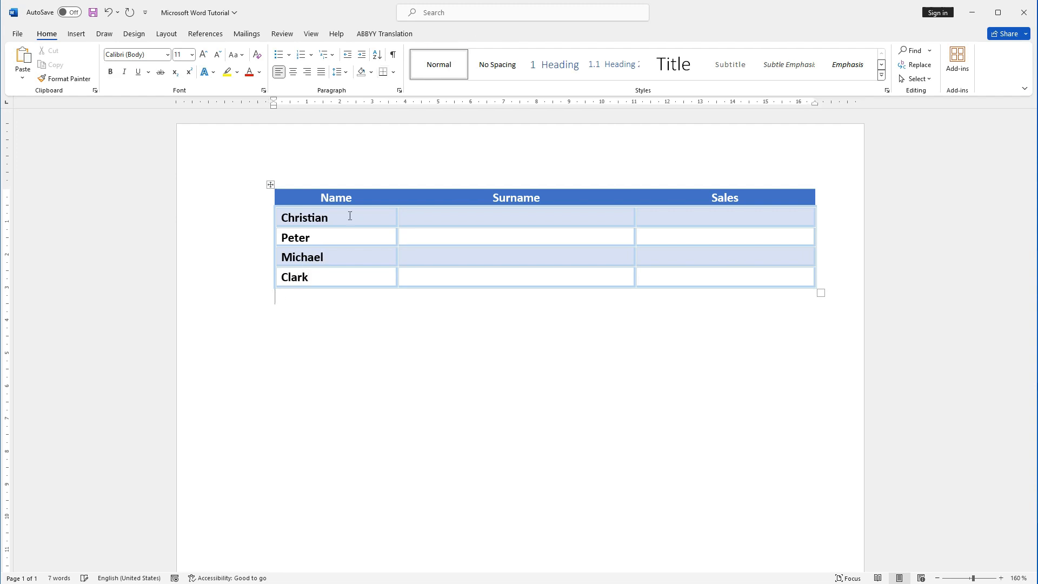
{"action": "type", "text": "Leila"}
{"action": "key", "text": "BackSpace"}
{"action": "key", "text": "BackSpace"}
{"action": "key", "text": "BackSpace"}
{"action": "key", "text": "BackSpace"}
{"action": "key", "text": "BackSpace"}
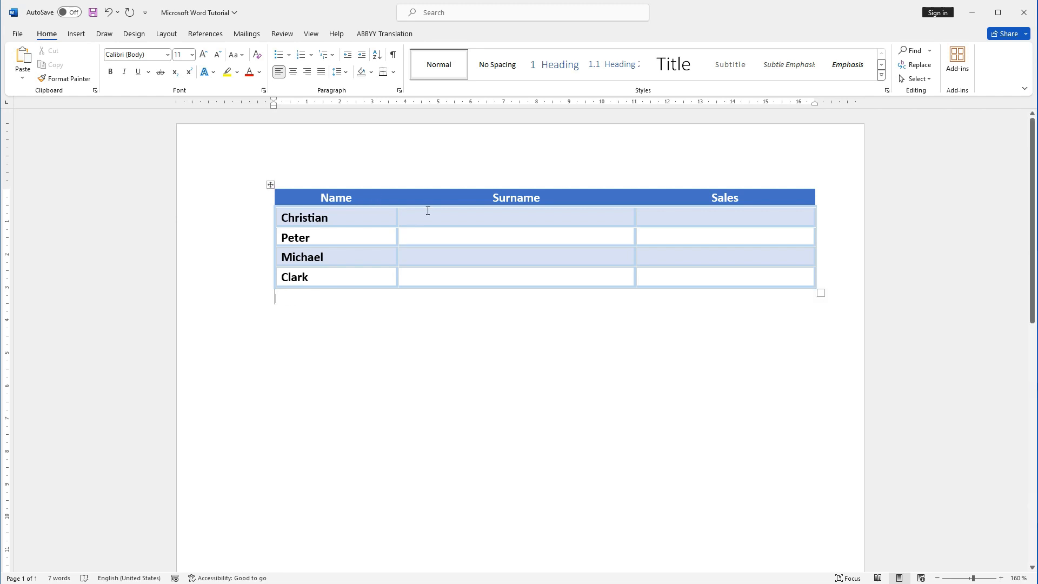
Step: Fill the four cells below the Surname heading with one surname each
{"action": "left_click", "coordinate": [434, 214]}
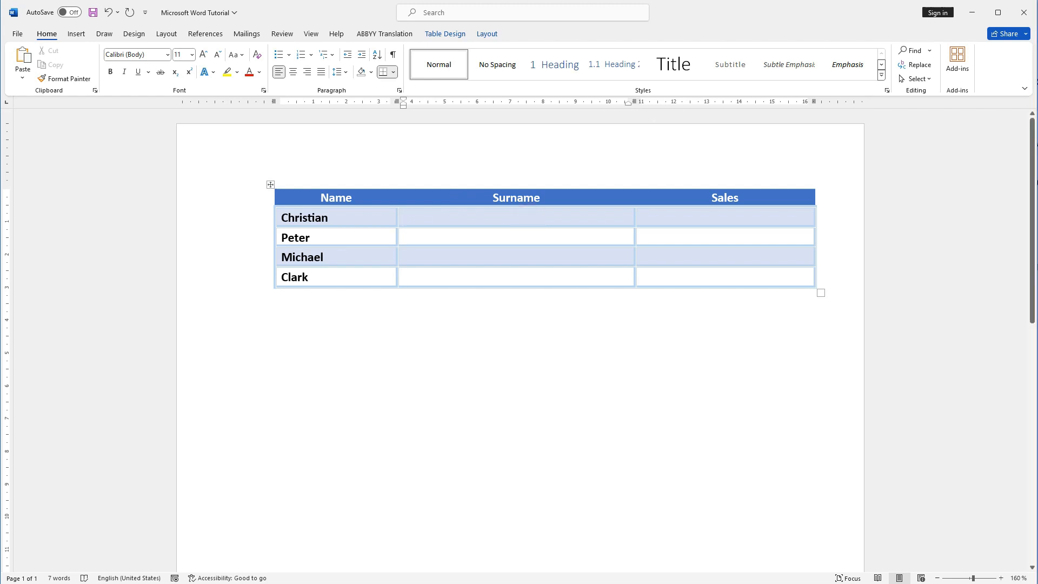
{"action": "type", "text": "Smith"}
{"action": "left_click", "coordinate": [486, 241]}
{"action": "type", "text": "Johnson"}
{"action": "left_click", "coordinate": [500, 259]}
{"action": "type", "text": "Willia"}
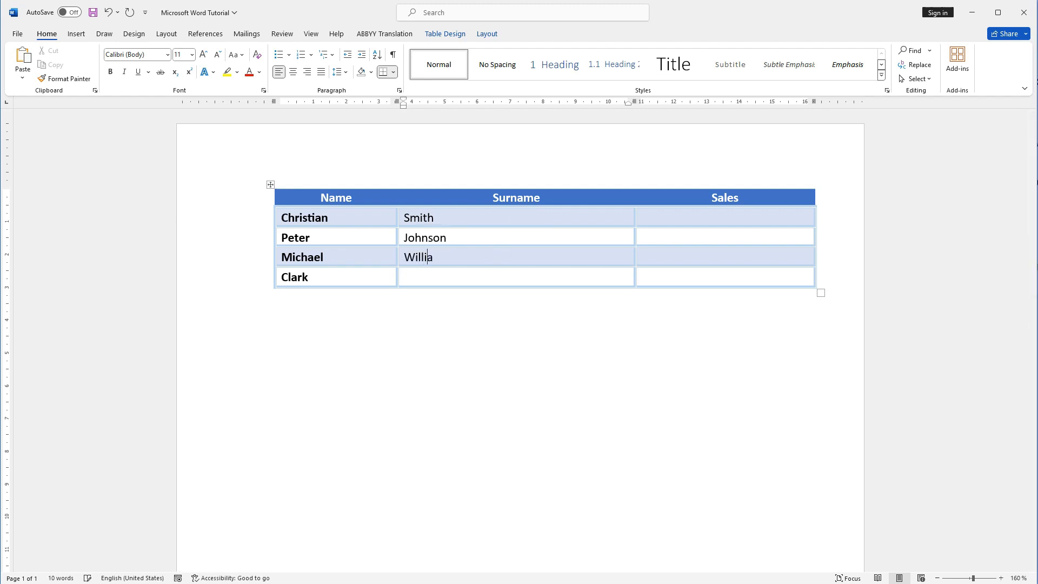
{"action": "type", "text": "ms"}
{"action": "left_click", "coordinate": [507, 279]}
{"action": "type", "text": "B"}
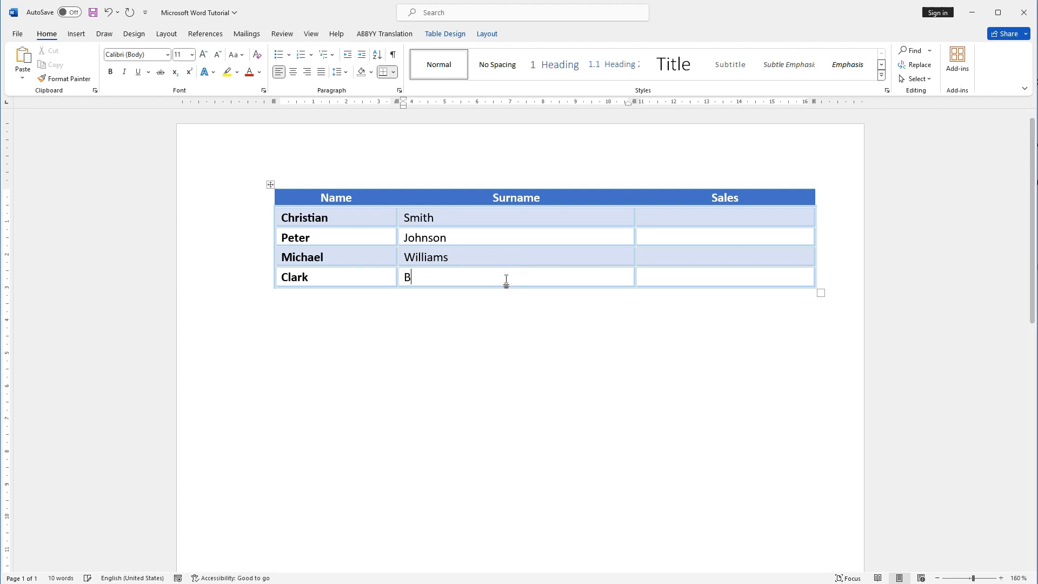
{"action": "type", "text": "rown"}
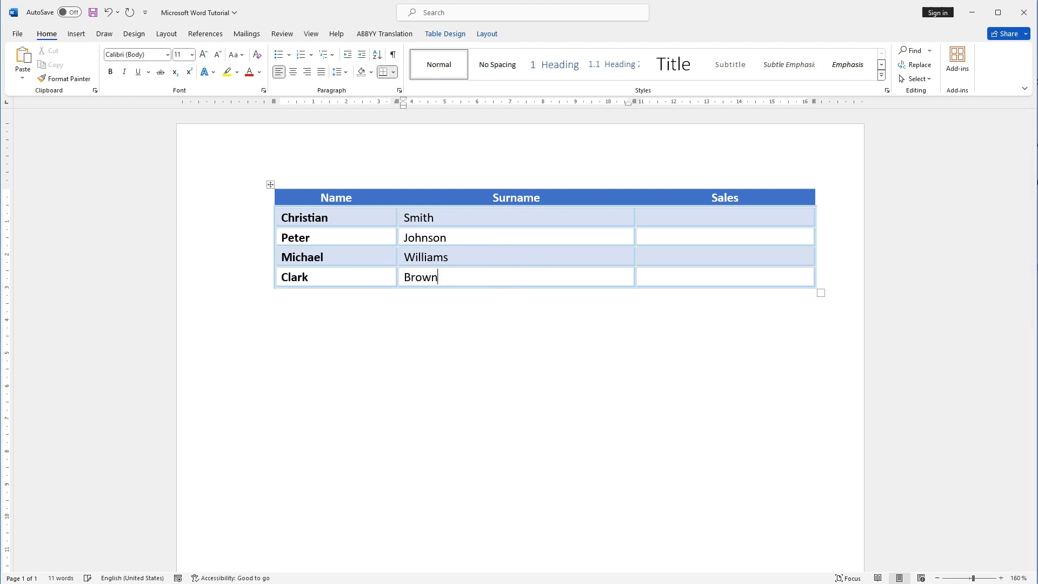
Step: Enter 250, 300, 500 and 600 in the four cells below the Sales heading, from the first row down
{"action": "left_click", "coordinate": [462, 216]}
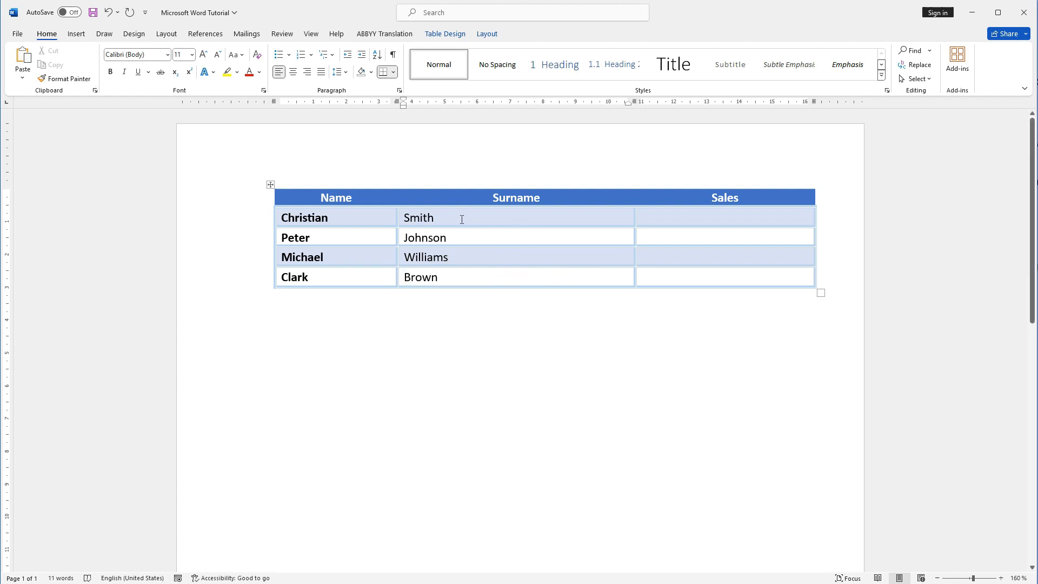
{"action": "left_click", "coordinate": [686, 212]}
{"action": "type", "text": "2"}
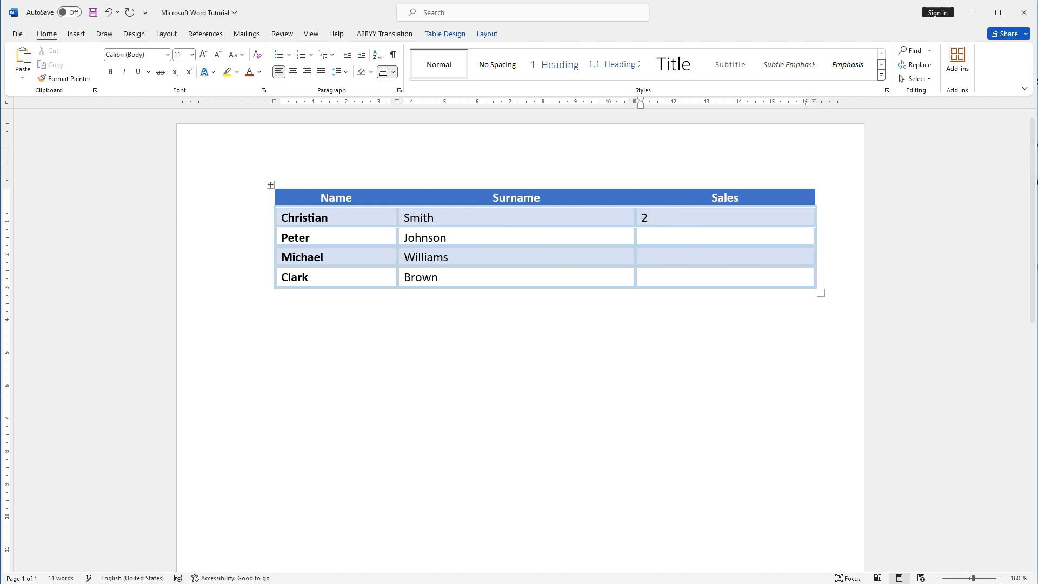
{"action": "type", "text": "50 30"}
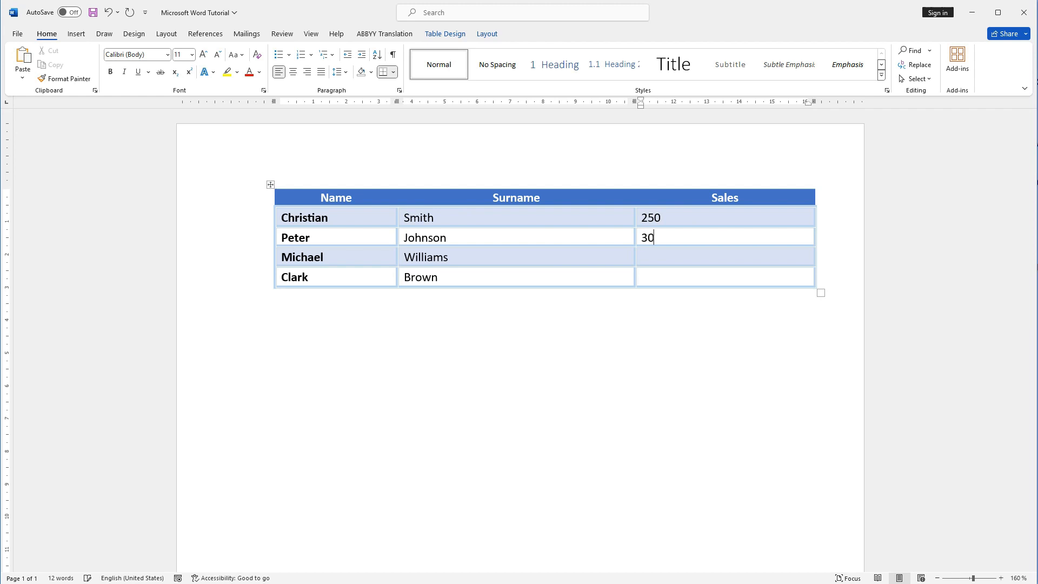
{"action": "type", "text": "0 500 "}
{"action": "type", "text": "600"}
Step: Center the contents of all table cells below the header row
{"action": "left_click", "coordinate": [333, 220]}
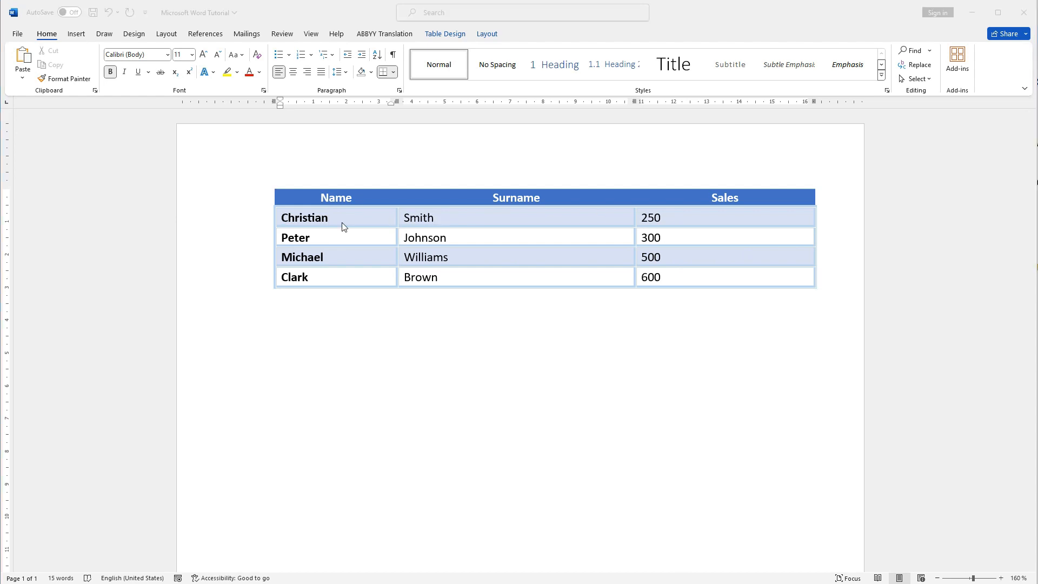
{"action": "left_click", "coordinate": [341, 221]}
{"action": "left_click_drag", "start_coordinate": [283, 216], "coordinate": [700, 272]}
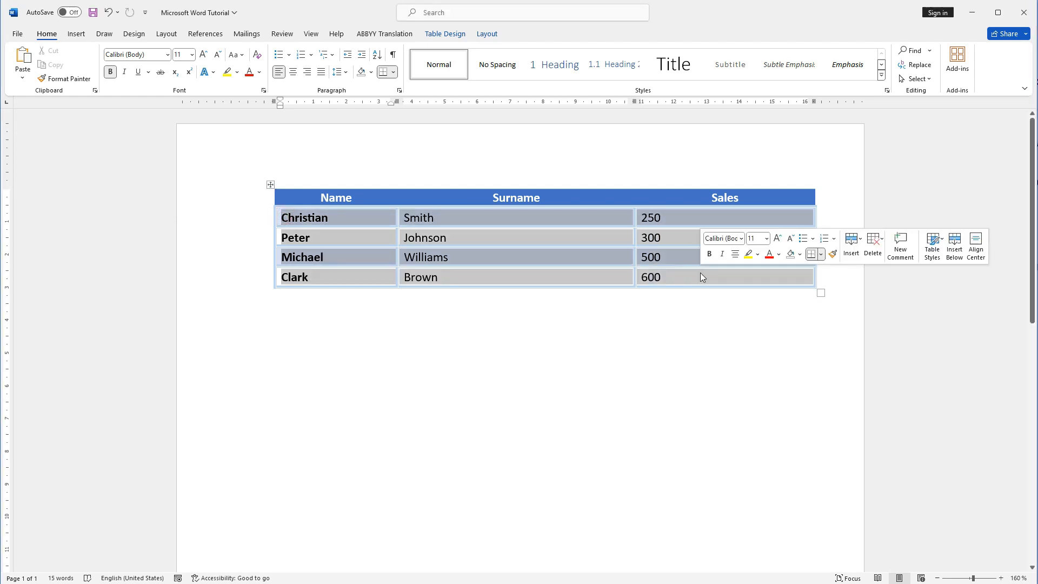
{"action": "left_click", "coordinate": [292, 72]}
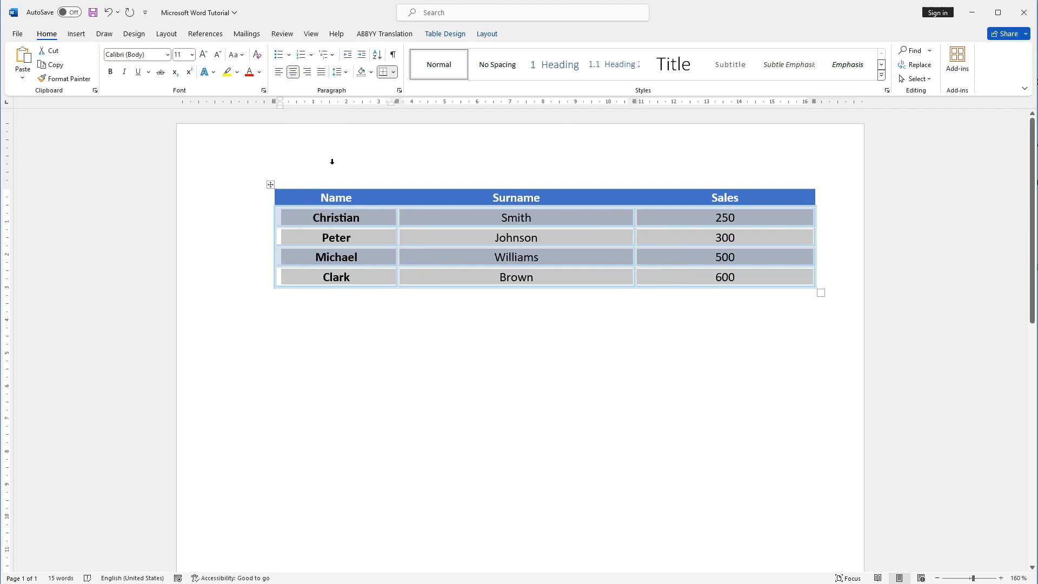
{"action": "left_click", "coordinate": [389, 292]}
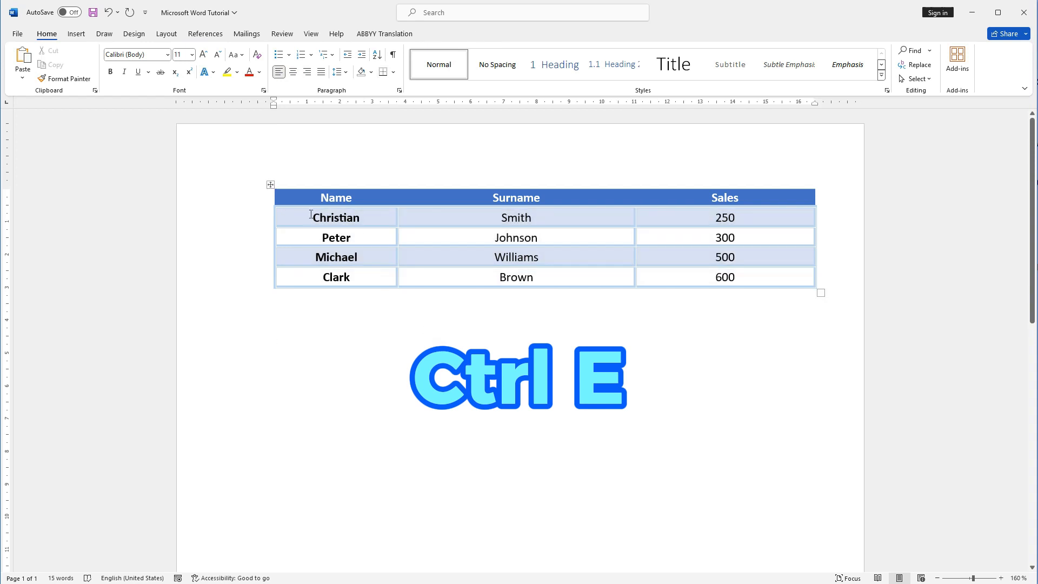
Step: Remove the bold formatting from the four first names in the Name column
{"action": "left_click_drag", "start_coordinate": [314, 216], "coordinate": [362, 271]}
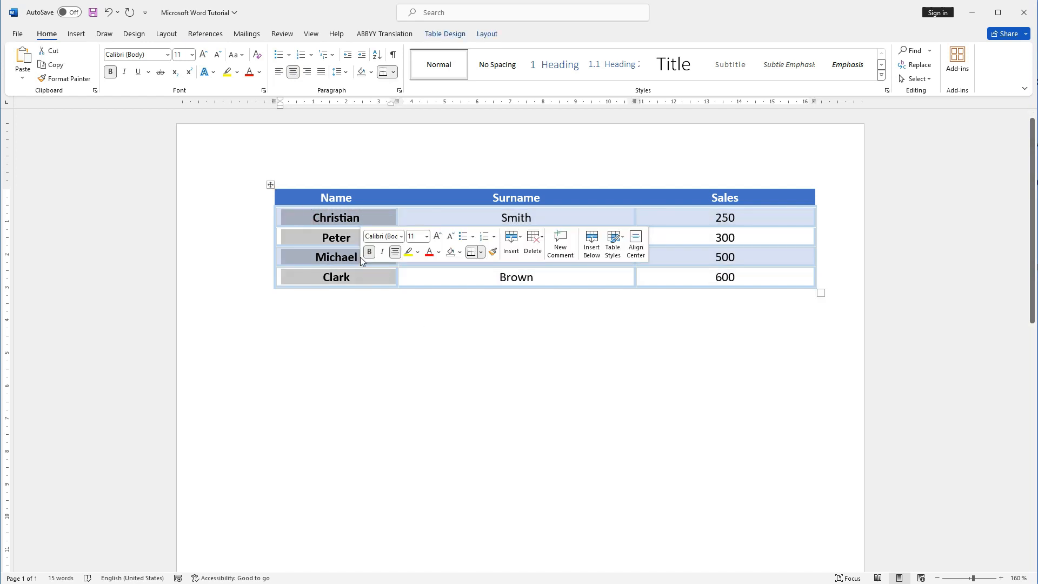
{"action": "left_click", "coordinate": [369, 252]}
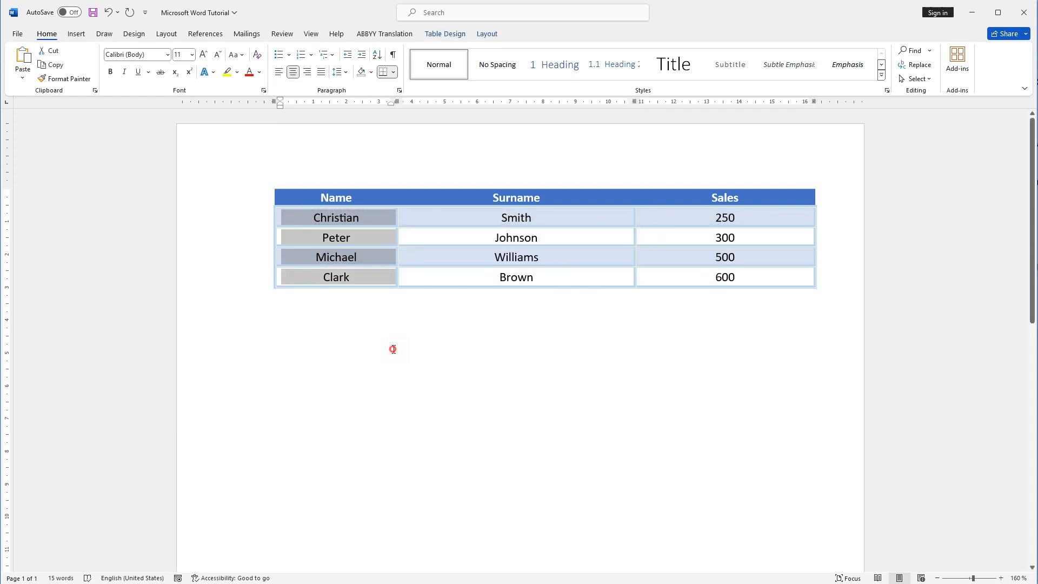
{"action": "left_click", "coordinate": [394, 350]}
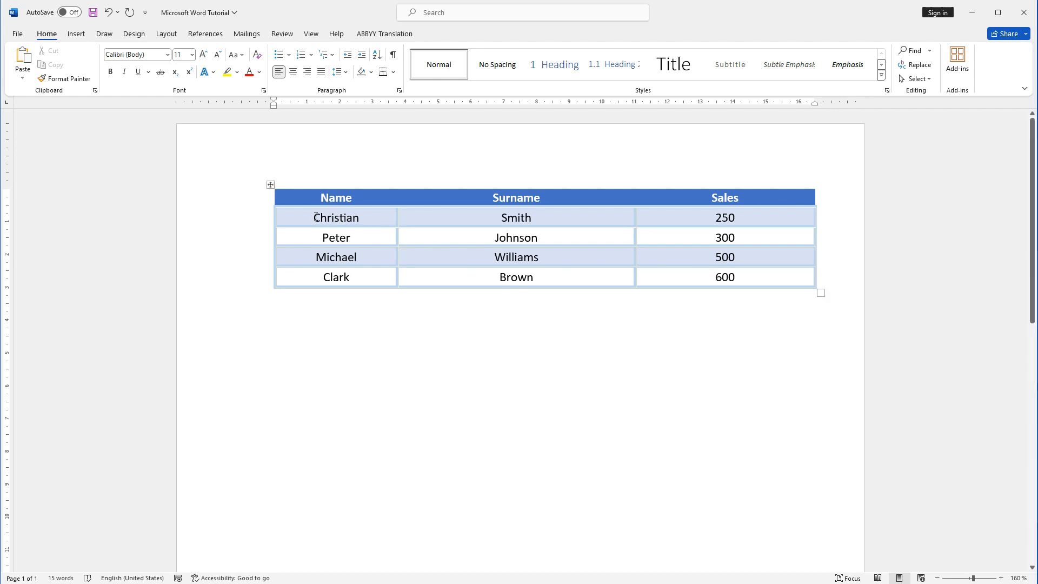
Step: Copy the four first names from the table's Name column below the table as text only and format them as a bulleted list
{"action": "left_click_drag", "start_coordinate": [316, 217], "coordinate": [343, 278]}
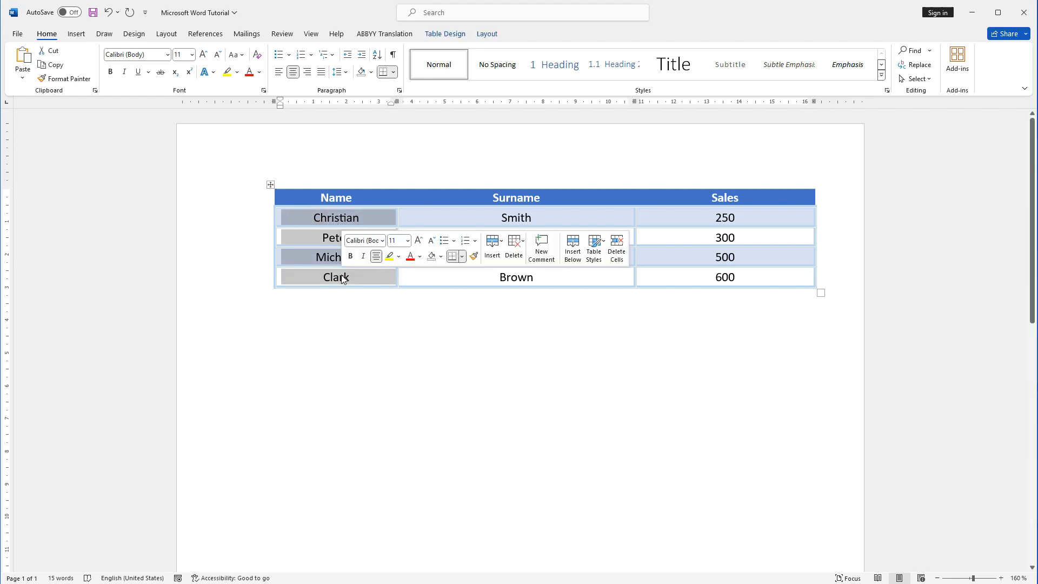
{"action": "right_click", "coordinate": [342, 219]}
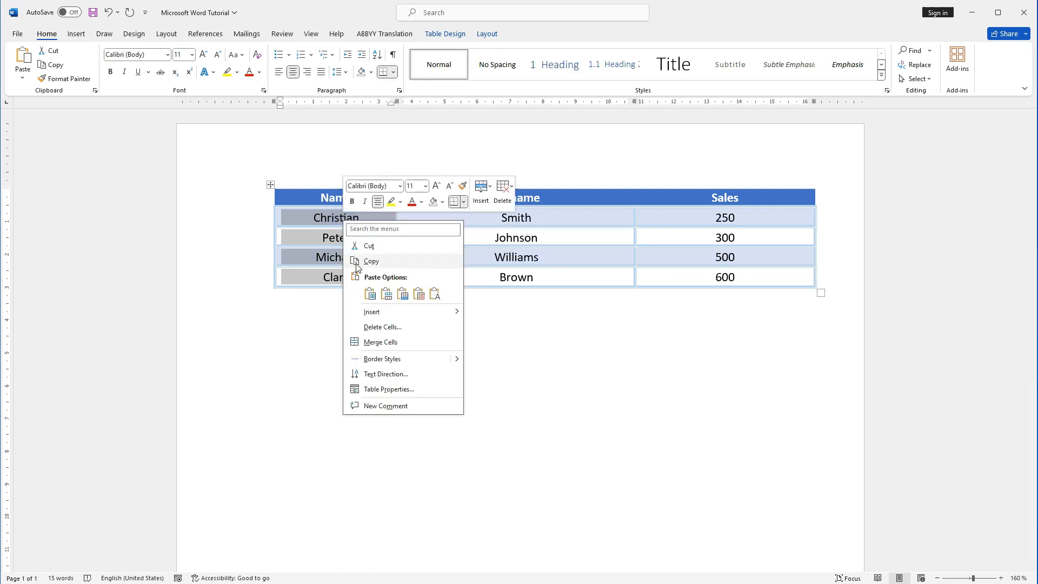
{"action": "left_click", "coordinate": [371, 261]}
{"action": "left_click", "coordinate": [305, 319]}
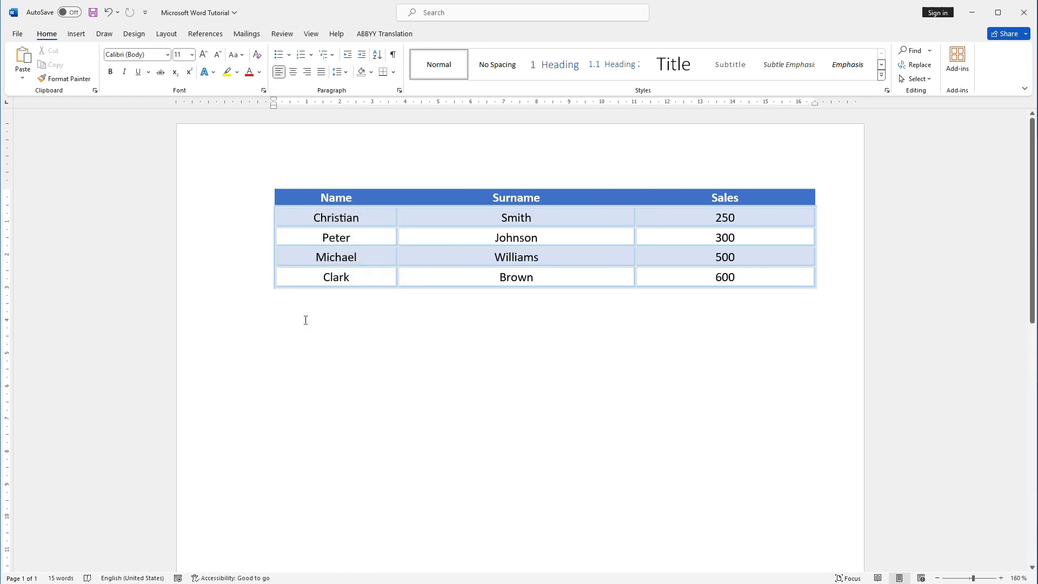
{"action": "right_click", "coordinate": [306, 320]}
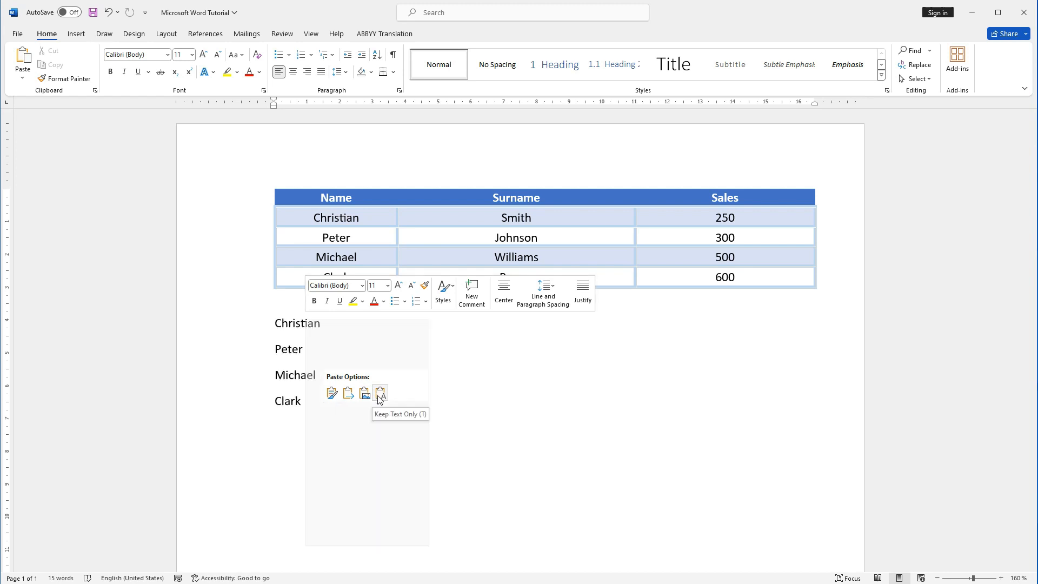
{"action": "left_click", "coordinate": [380, 395]}
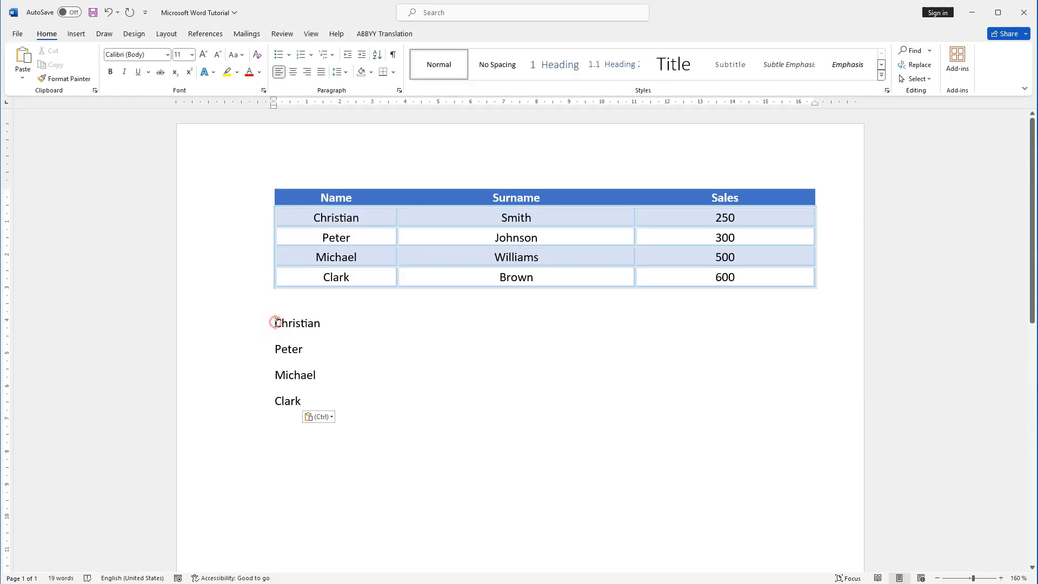
{"action": "left_click_drag", "start_coordinate": [276, 323], "coordinate": [312, 403]}
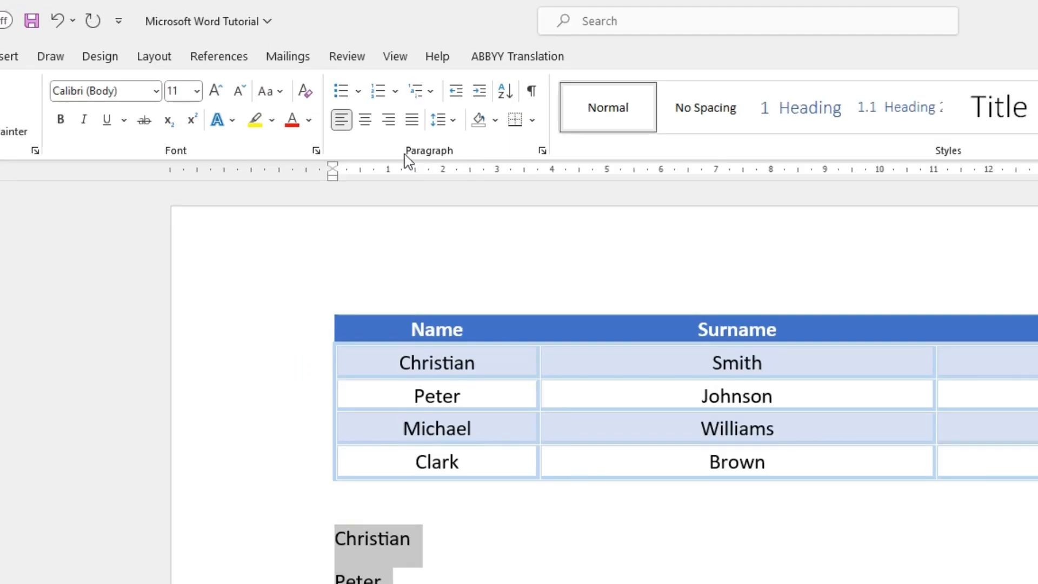
{"action": "left_click", "coordinate": [344, 97]}
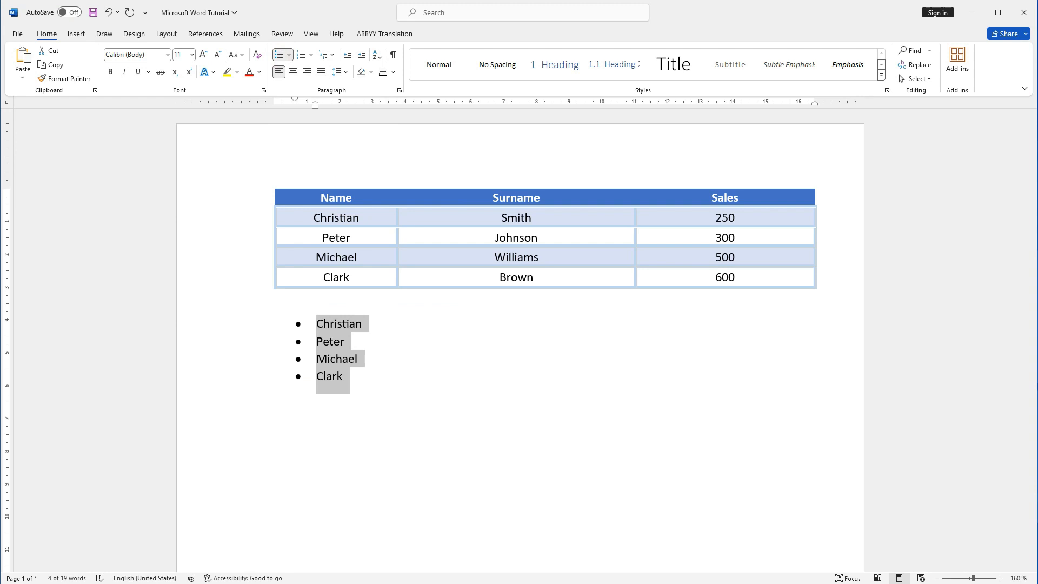
Step: Paste the four names again below the bulleted list and format this copy as a numbered list
{"action": "left_click", "coordinate": [394, 477]}
{"action": "key", "text": "ctrl+v"}
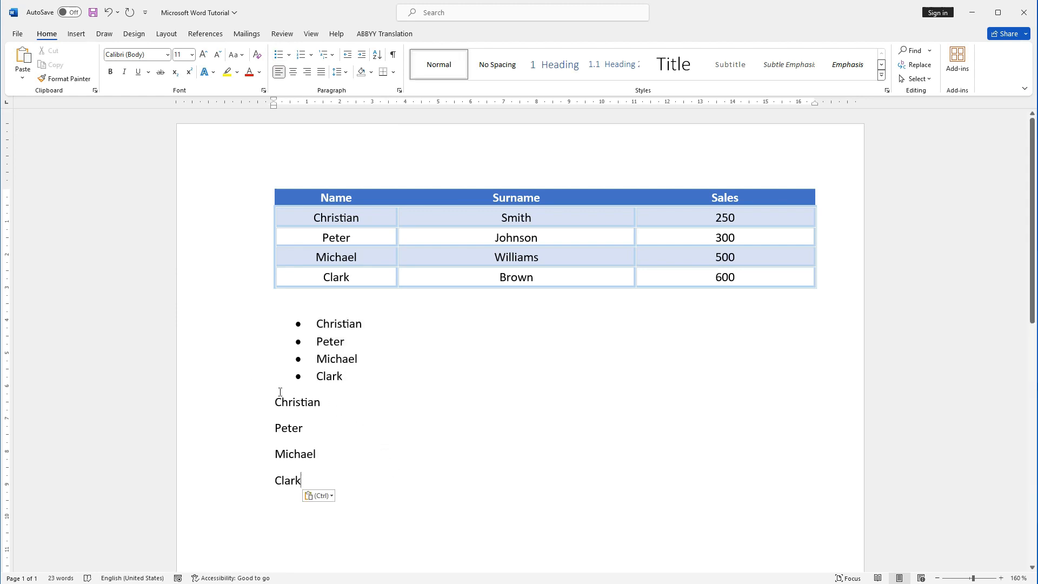
{"action": "left_click_drag", "start_coordinate": [274, 402], "coordinate": [320, 479]}
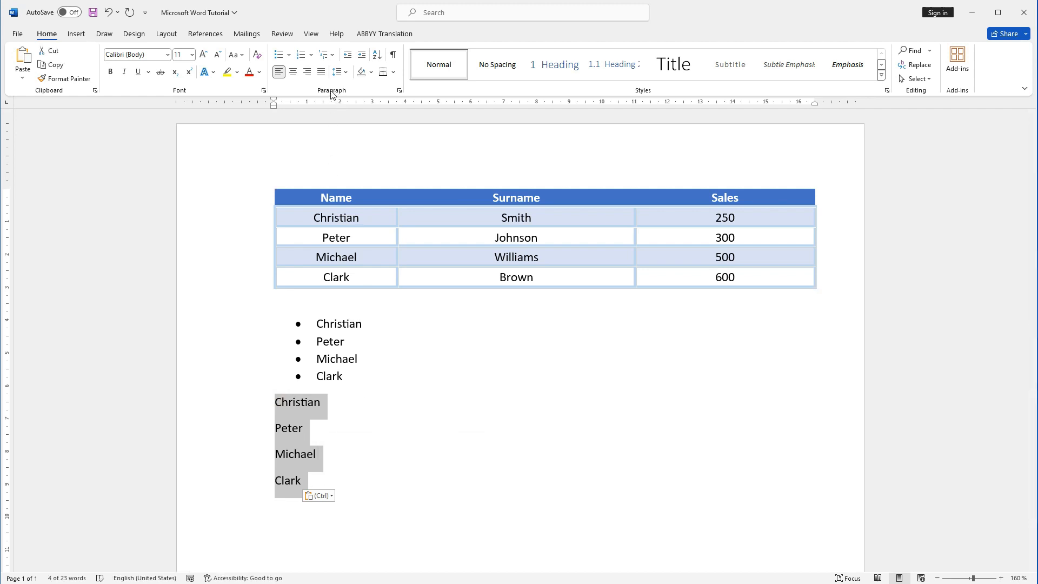
{"action": "left_click", "coordinate": [306, 55]}
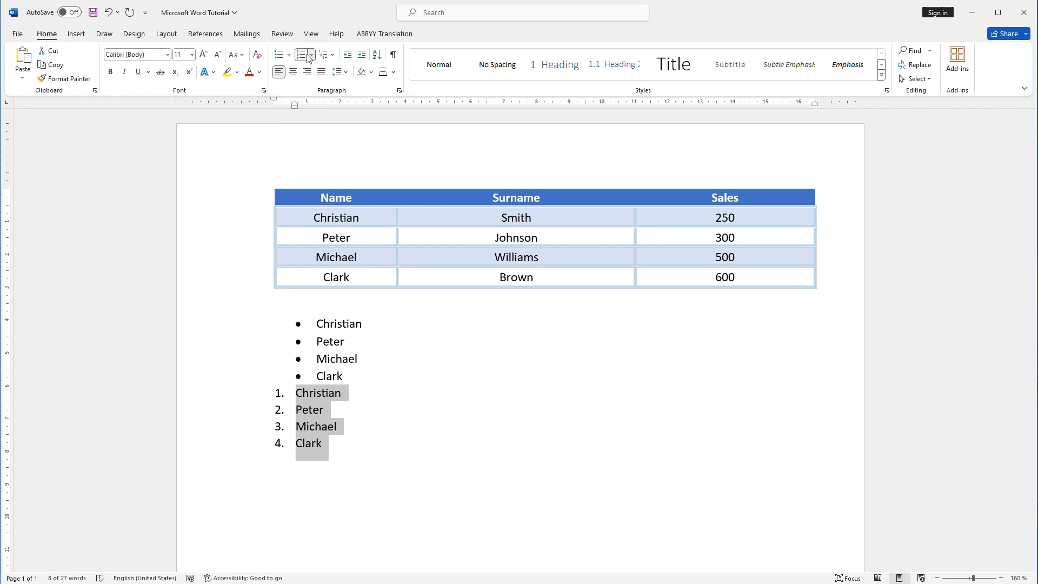
Step: Add an empty line without a bullet between the bulleted list and the numbered list
{"action": "left_click", "coordinate": [348, 391]}
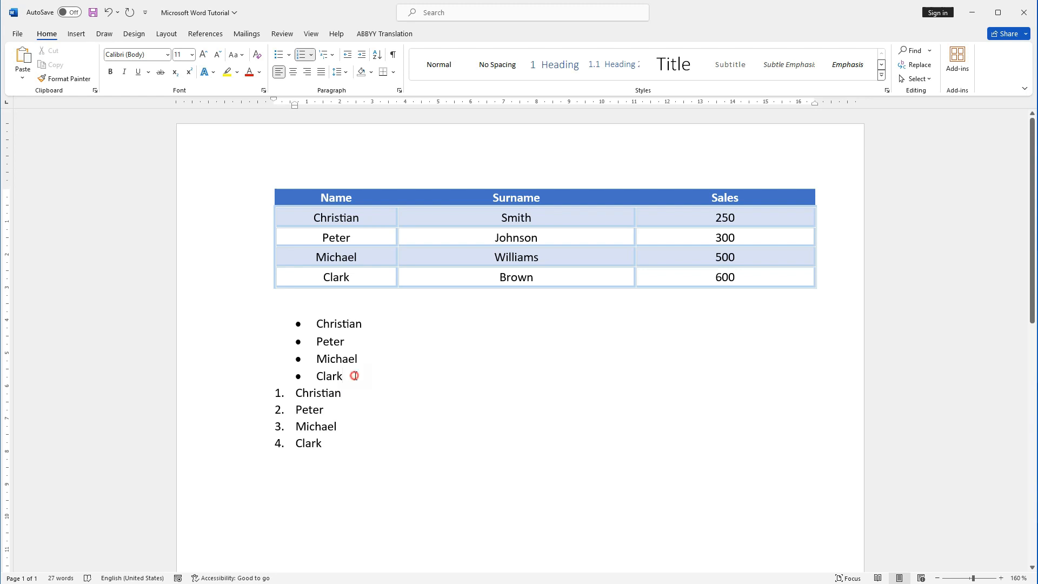
{"action": "left_click", "coordinate": [354, 375]}
{"action": "key", "text": "Return"}
{"action": "key", "text": "BackSpace"}
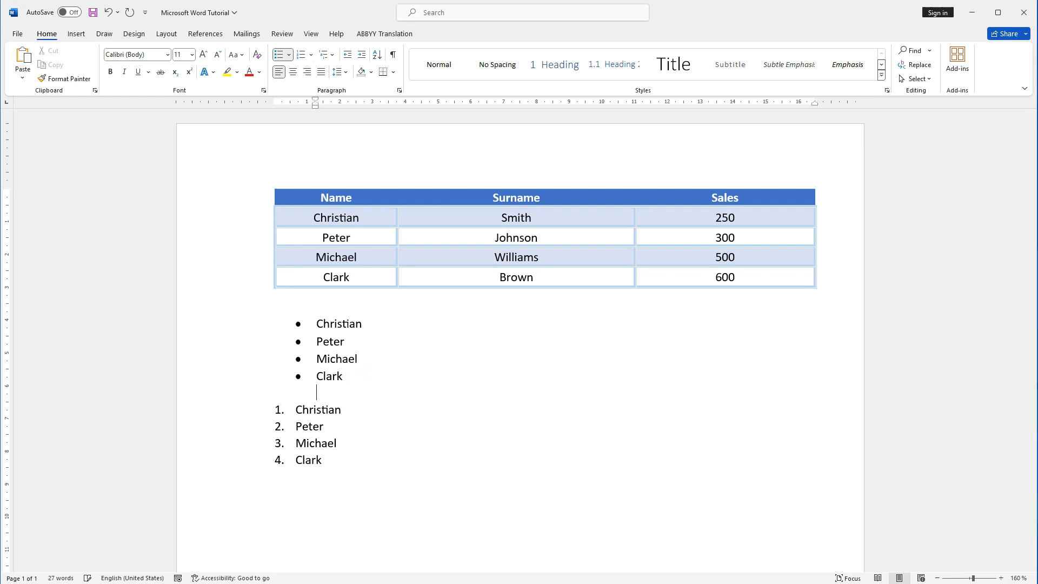
Step: Apply numbering to the four first names in the table's Name column and align them left
{"action": "left_click_drag", "start_coordinate": [309, 217], "coordinate": [360, 278]}
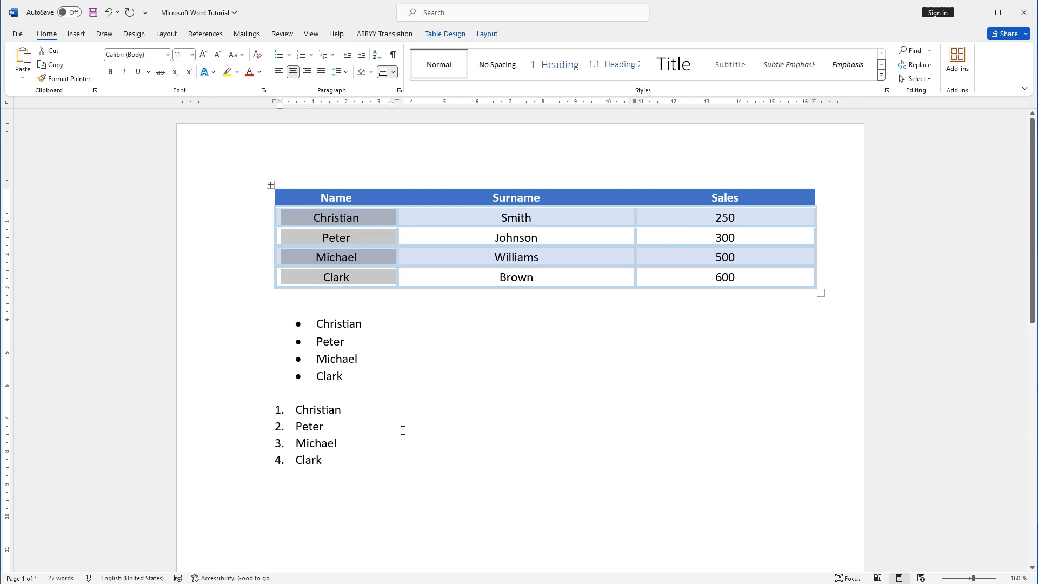
{"action": "left_click", "coordinate": [331, 216]}
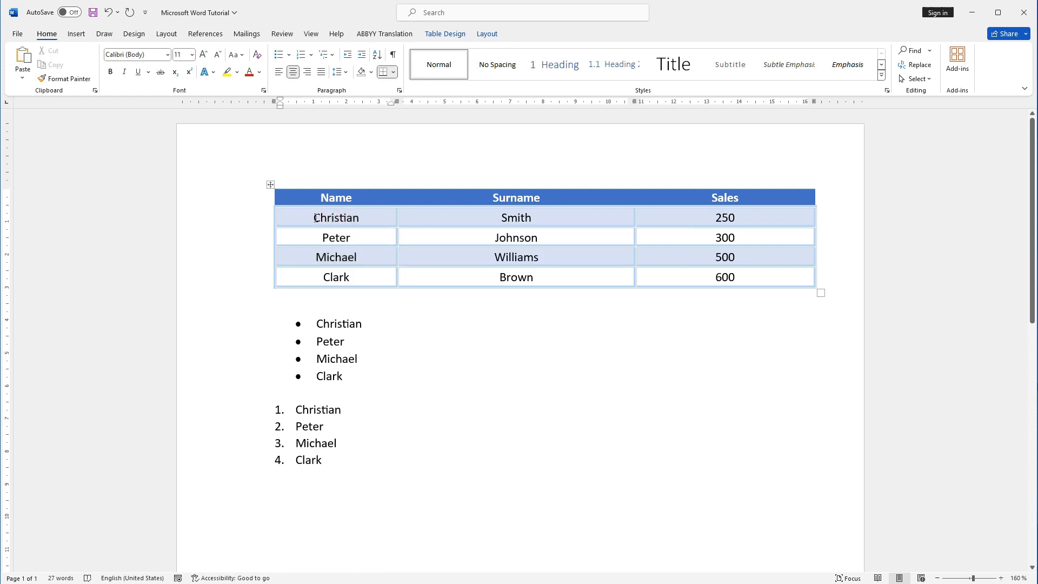
{"action": "left_click_drag", "start_coordinate": [309, 217], "coordinate": [361, 278]}
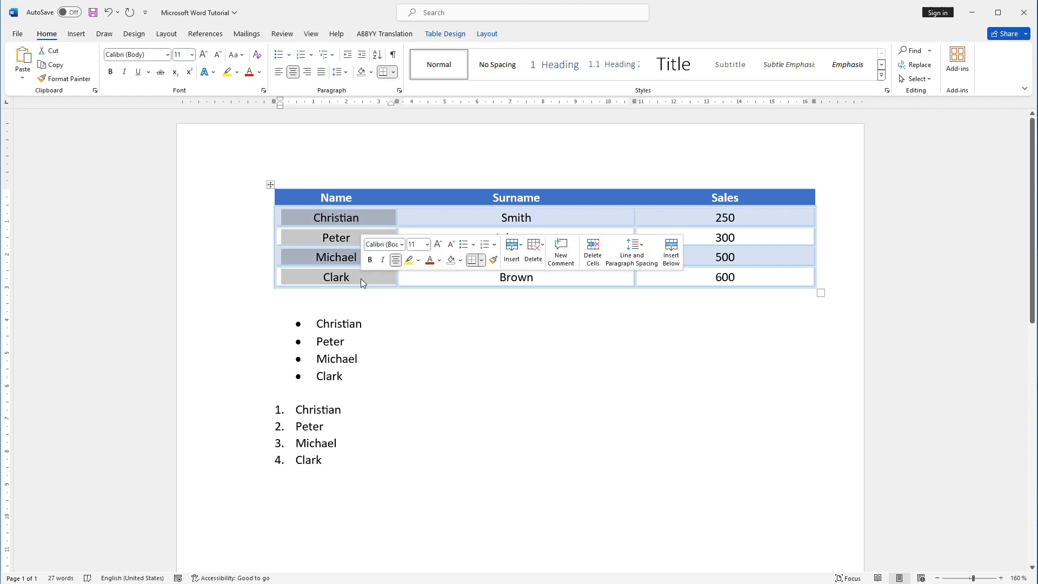
{"action": "left_click", "coordinate": [304, 57]}
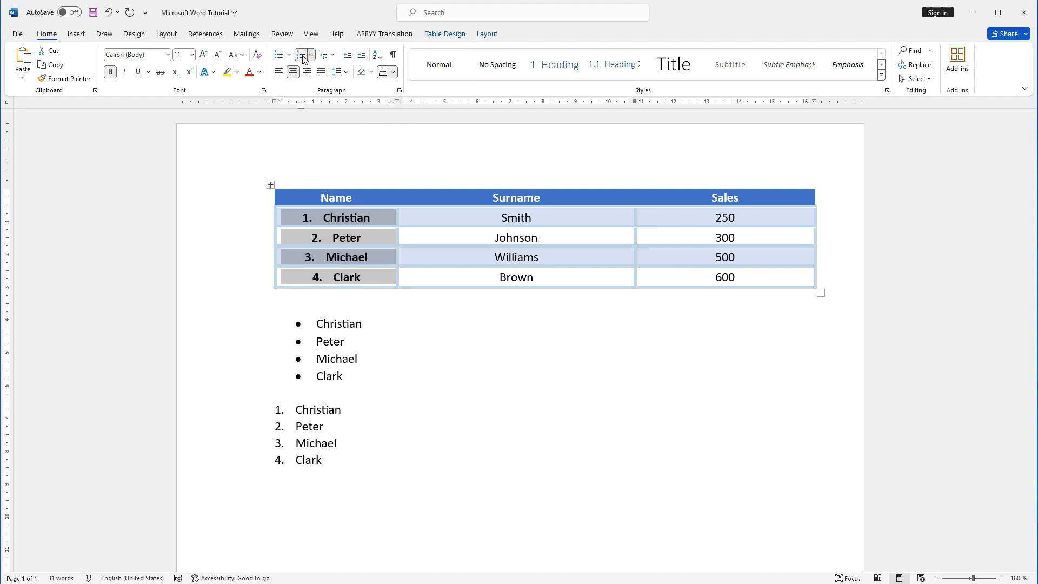
{"action": "left_click", "coordinate": [336, 241]}
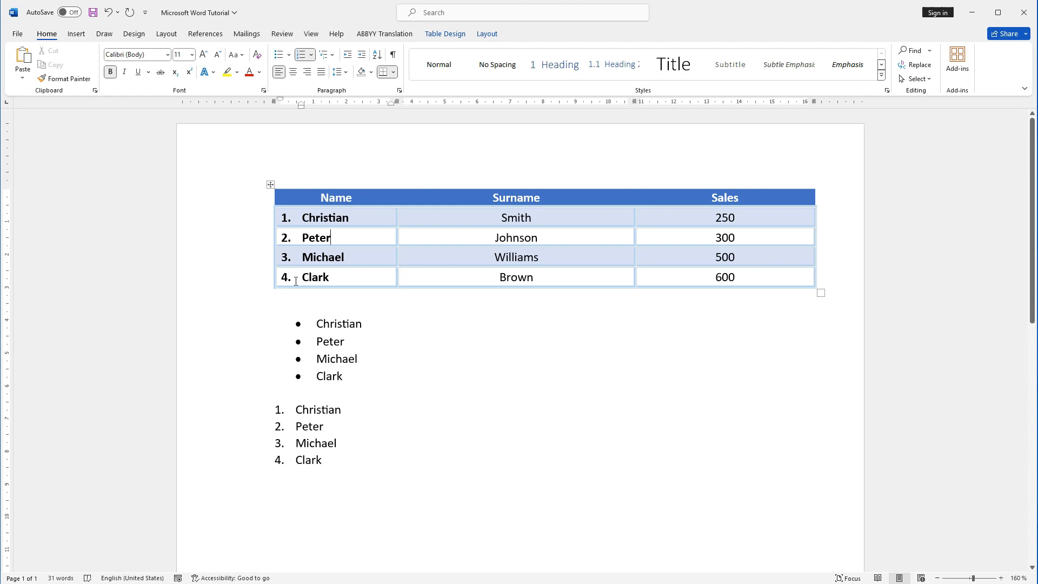
Step: Draw a vertical table border between the numbers and the first names to split the numbers into their own column
{"action": "left_click", "coordinate": [79, 36]}
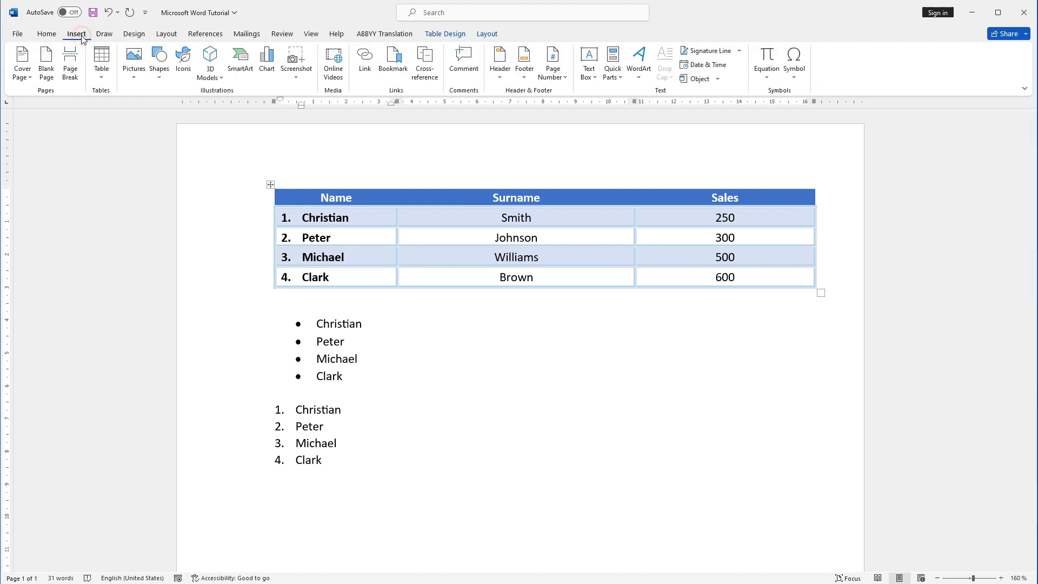
{"action": "left_click", "coordinate": [101, 65]}
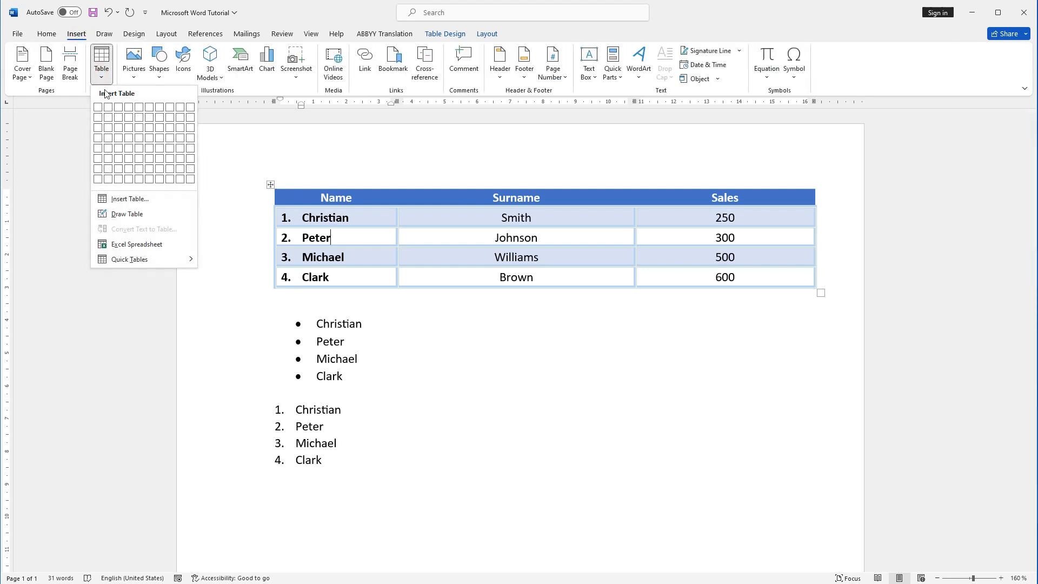
{"action": "left_click", "coordinate": [116, 217]}
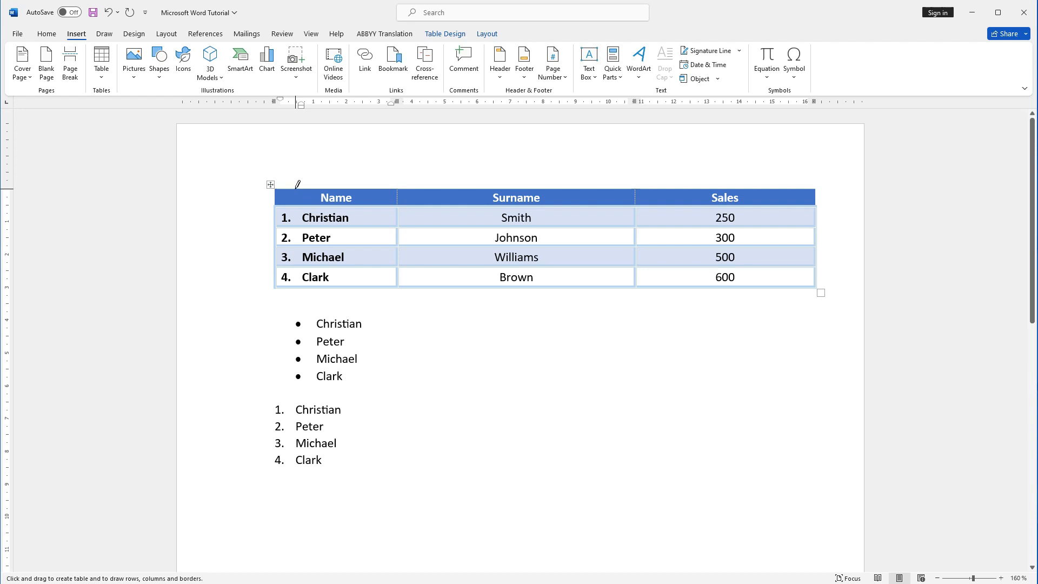
{"action": "left_click_drag", "start_coordinate": [295, 190], "coordinate": [295, 271]}
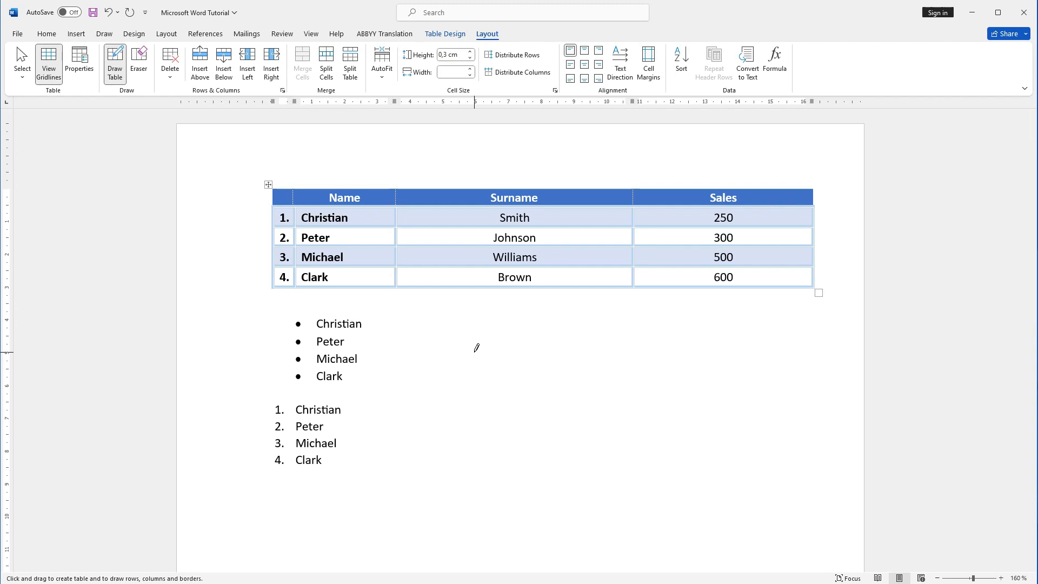
{"action": "key", "text": "Escape"}
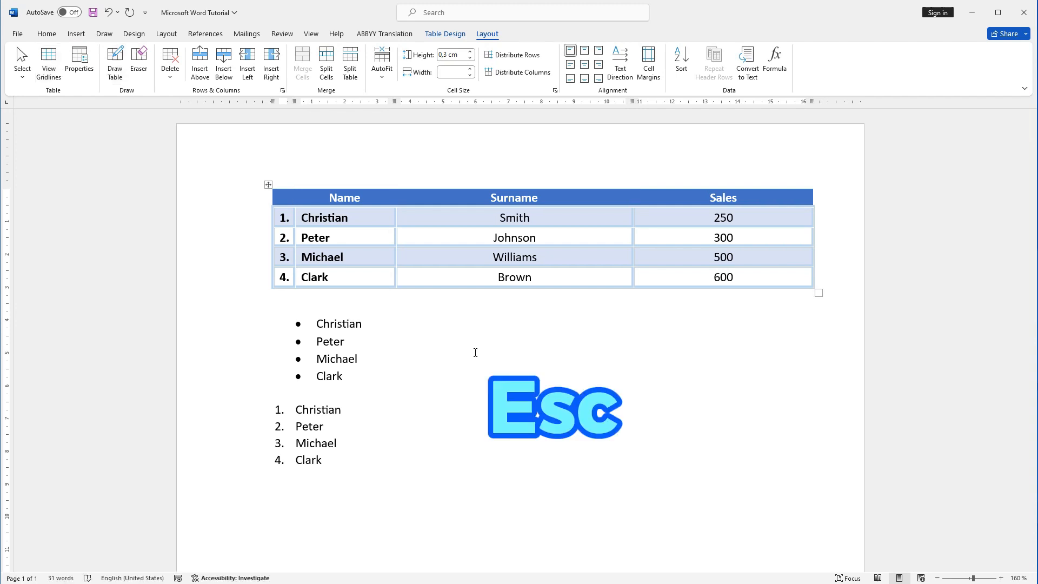
{"action": "left_click", "coordinate": [375, 323]}
{"action": "left_click", "coordinate": [349, 340]}
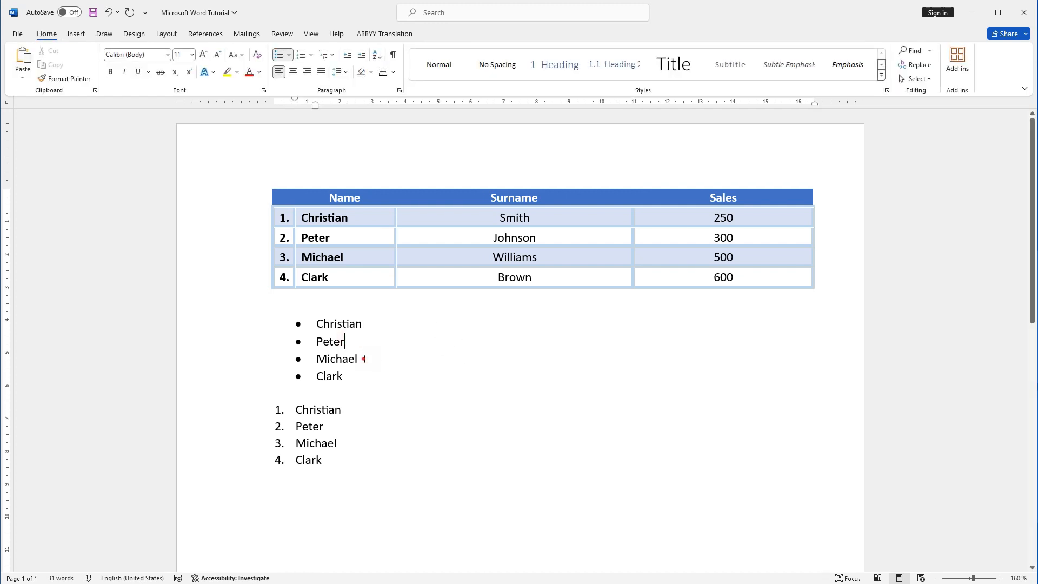
{"action": "left_click", "coordinate": [362, 359]}
{"action": "left_click", "coordinate": [389, 376]}
Step: Enter "No." as the heading of the new number column
{"action": "left_click", "coordinate": [282, 197]}
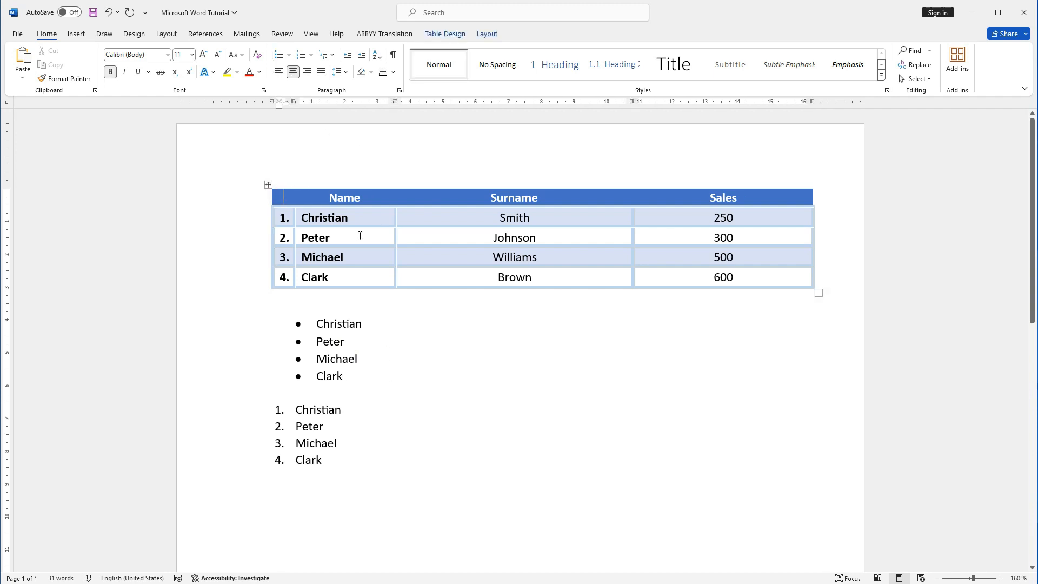
{"action": "type", "text": "No"}
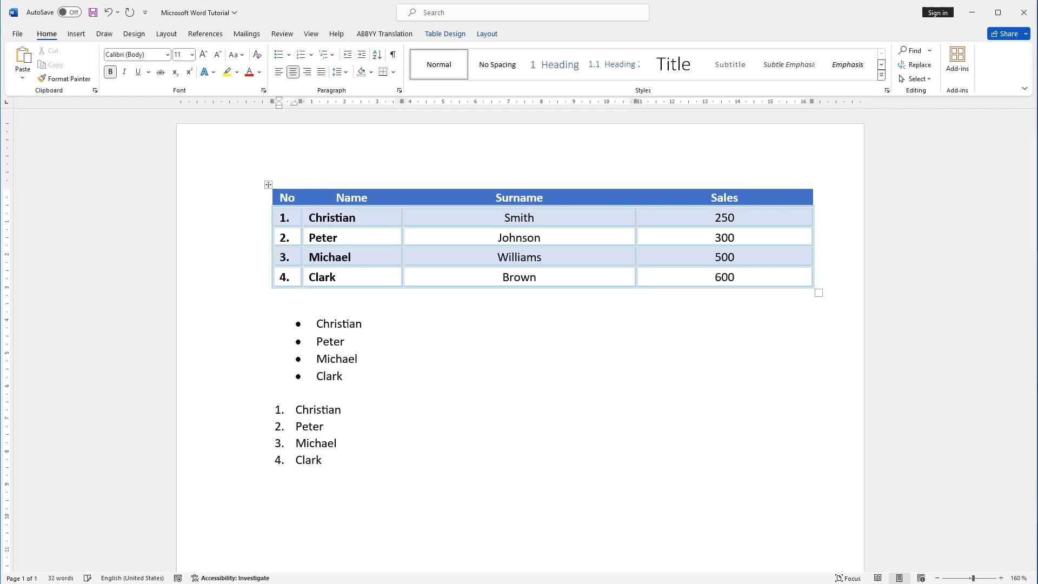
{"action": "type", "text": "."}
{"action": "key", "text": "Right"}
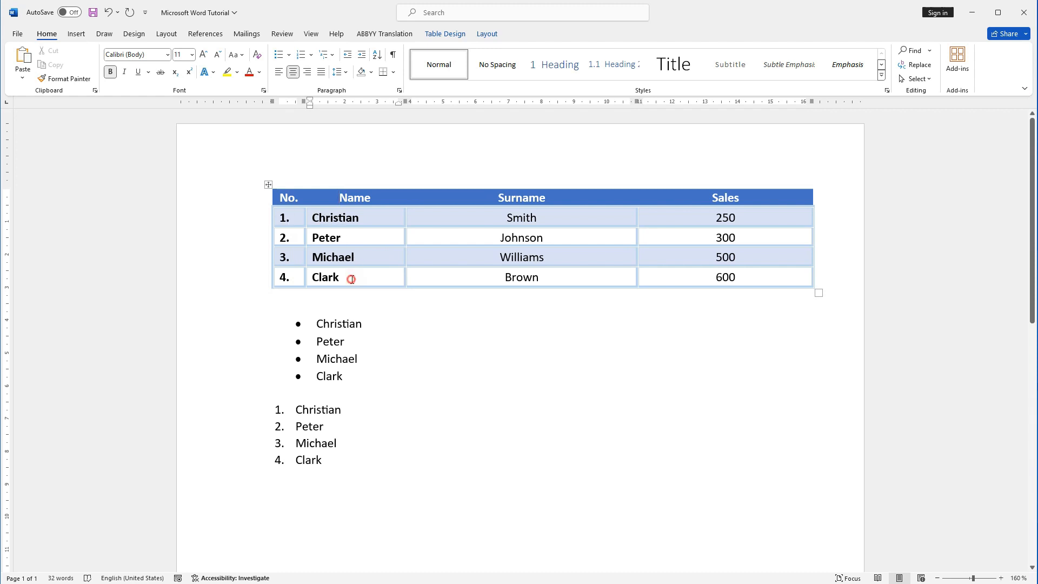
Step: Remove the bold formatting from the four first names beside the number column
{"action": "left_click_drag", "start_coordinate": [351, 279], "coordinate": [311, 217]}
{"action": "left_click", "coordinate": [110, 71]}
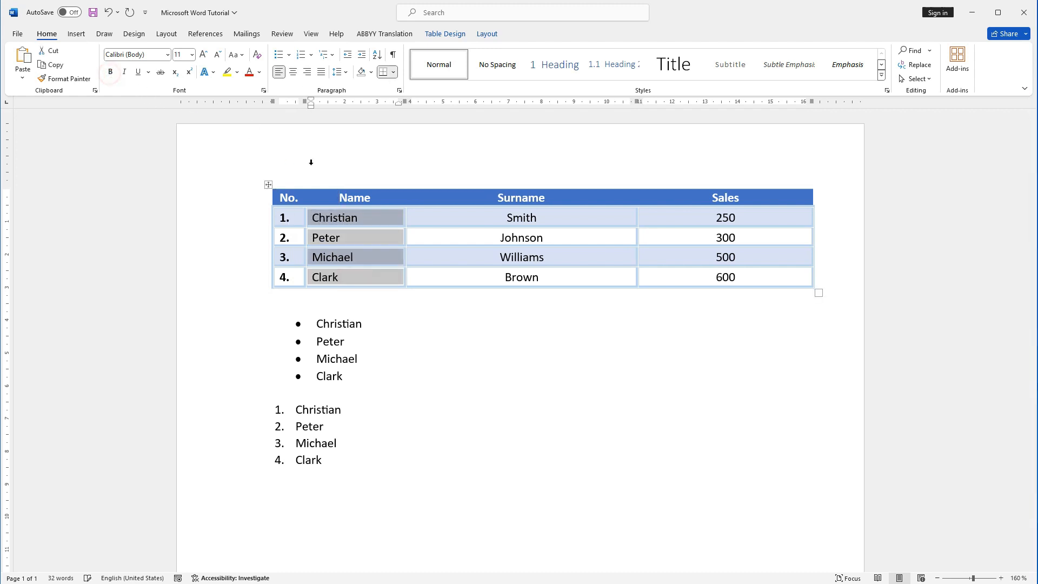
{"action": "left_click", "coordinate": [373, 238]}
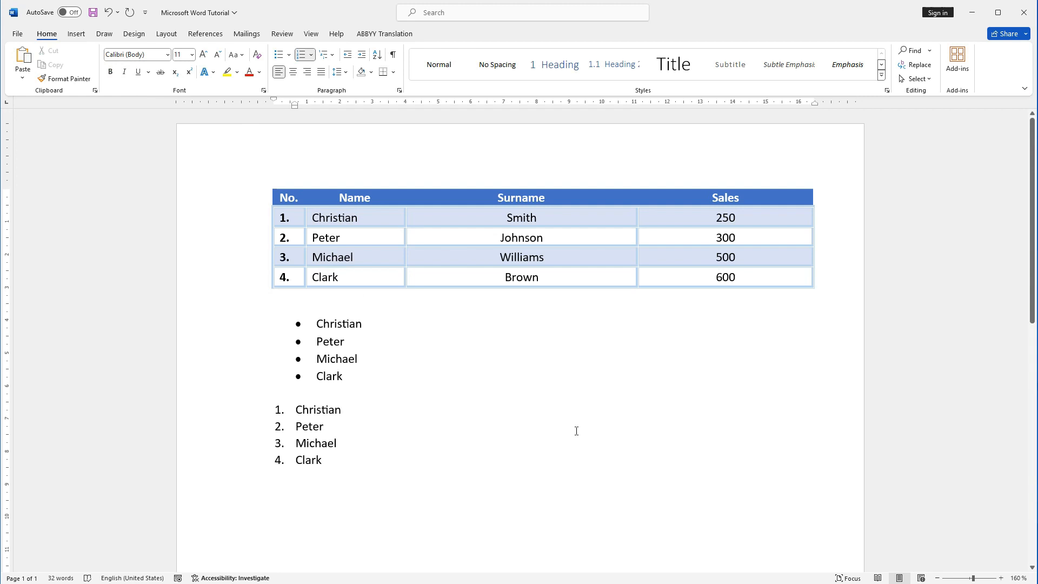
Step: Add a new empty row at the end of the table, after the cell containing 600
{"action": "left_click", "coordinate": [745, 279]}
{"action": "left_click", "coordinate": [743, 277]}
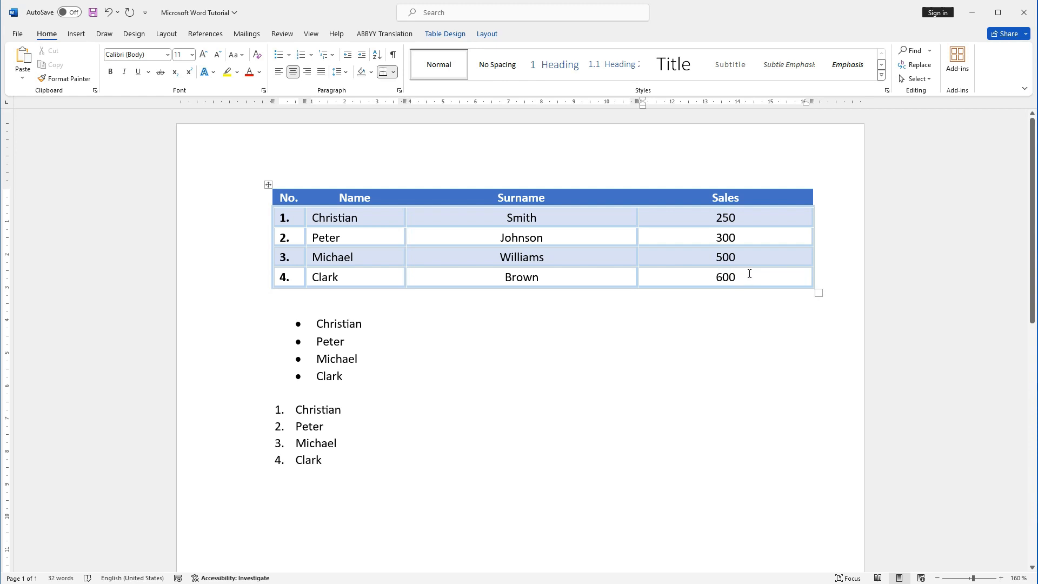
{"action": "key", "text": "Tab"}
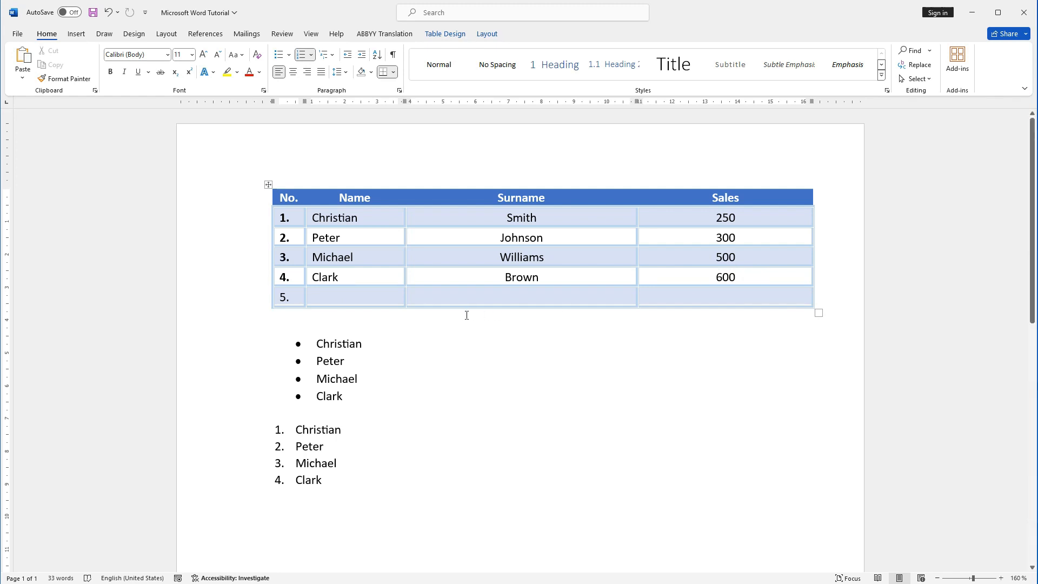
Step: Insert three more empty rows directly below the table row numbered 4
{"action": "left_click", "coordinate": [260, 297]}
{"action": "left_click", "coordinate": [267, 287]}
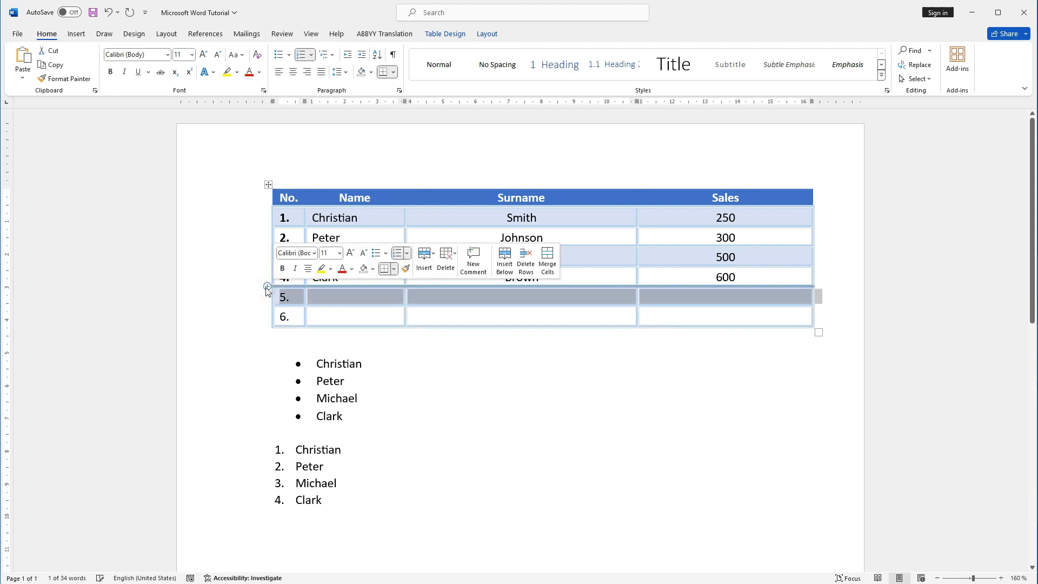
{"action": "left_click", "coordinate": [267, 287]}
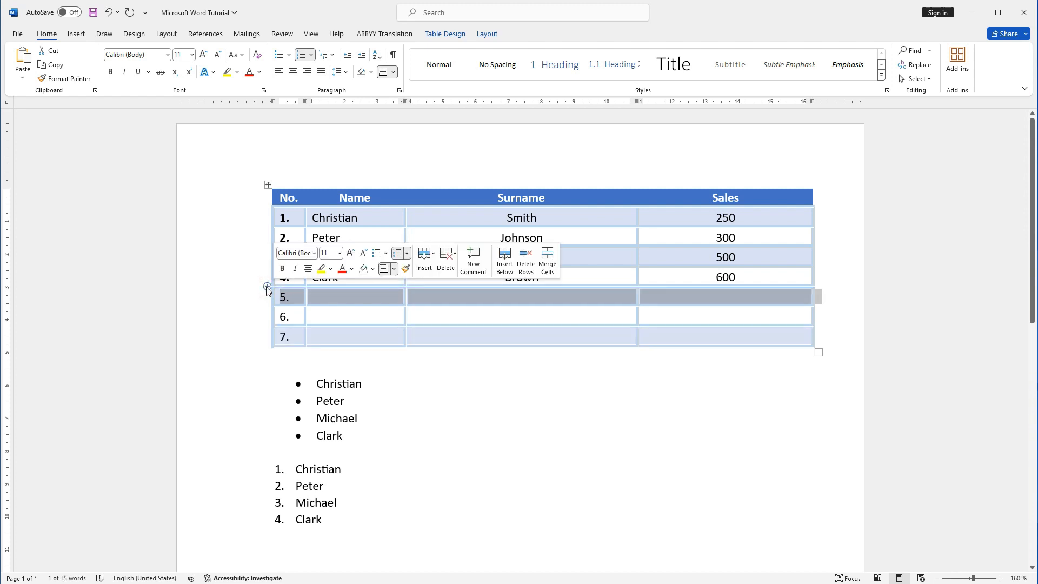
{"action": "left_click", "coordinate": [267, 288]}
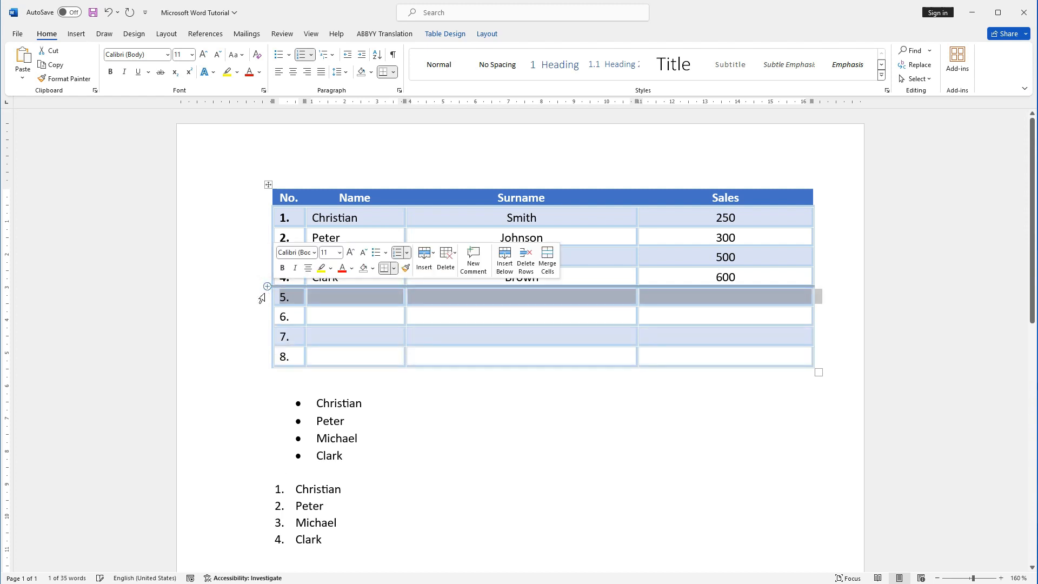
{"action": "left_click", "coordinate": [420, 403]}
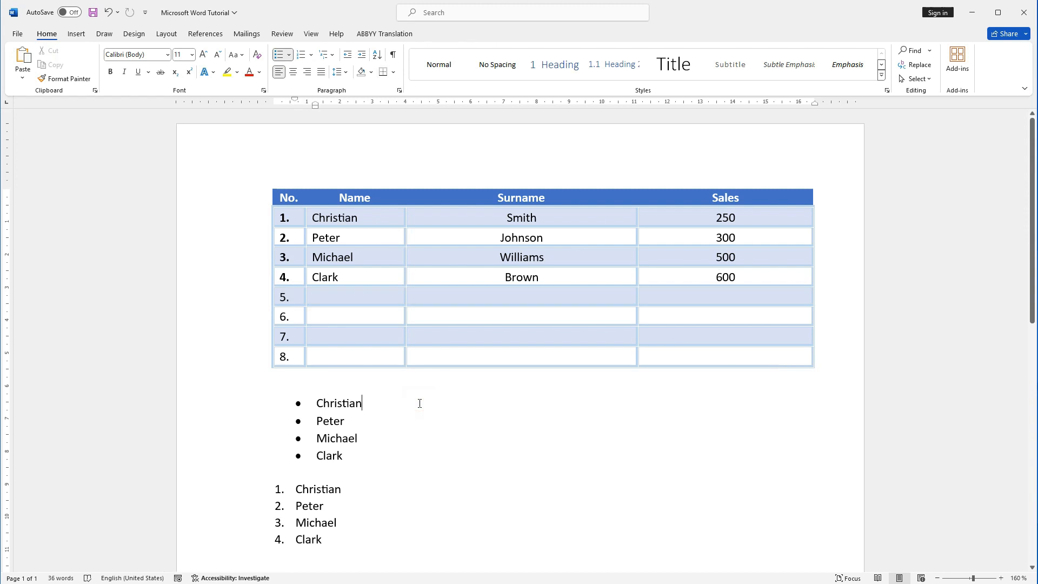
Step: Remove the numbering from the four names in the numbered list below the bulleted list
{"action": "scroll", "coordinate": [537, 385], "scroll_direction": "down", "scroll_amount": 5}
{"action": "left_click", "coordinate": [538, 385]}
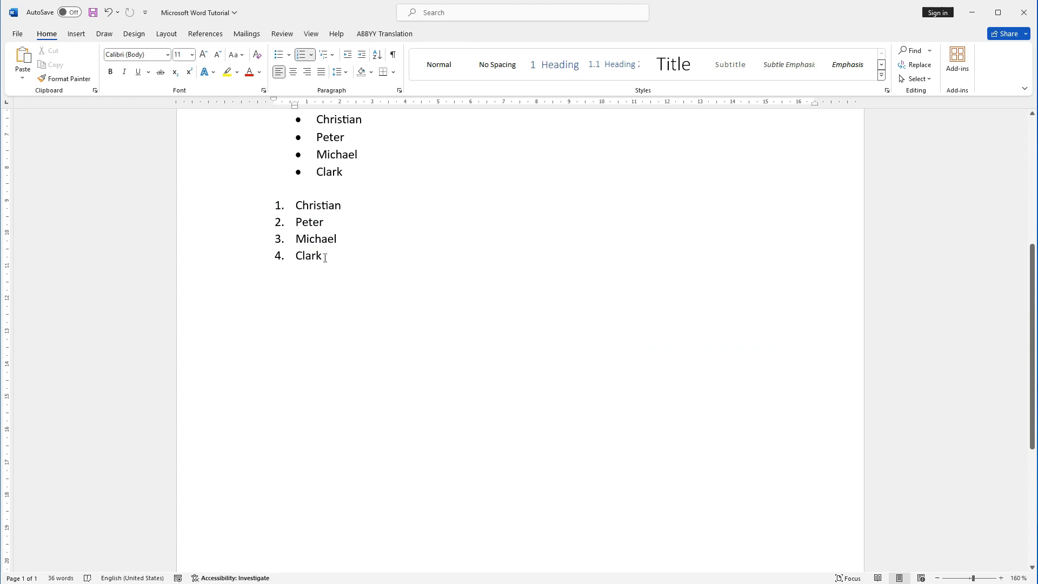
{"action": "left_click_drag", "start_coordinate": [326, 258], "coordinate": [310, 211]}
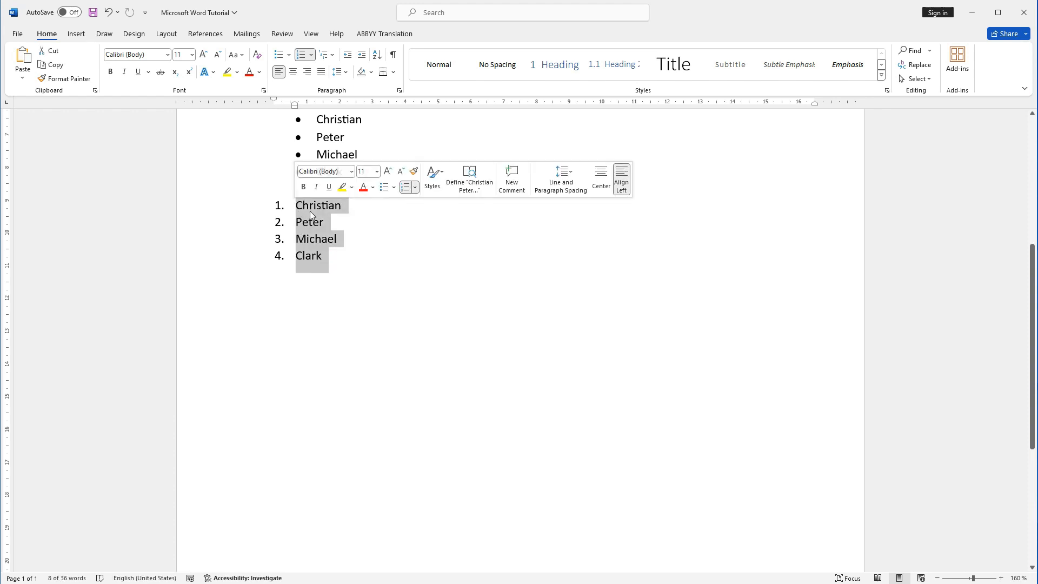
{"action": "left_click", "coordinate": [301, 56]}
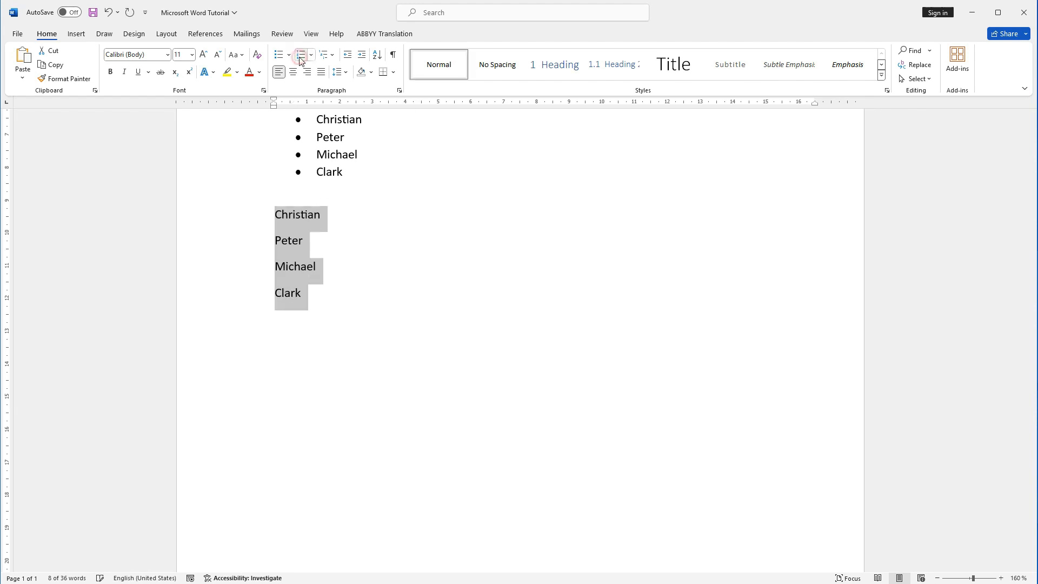
{"action": "left_click", "coordinate": [297, 238]}
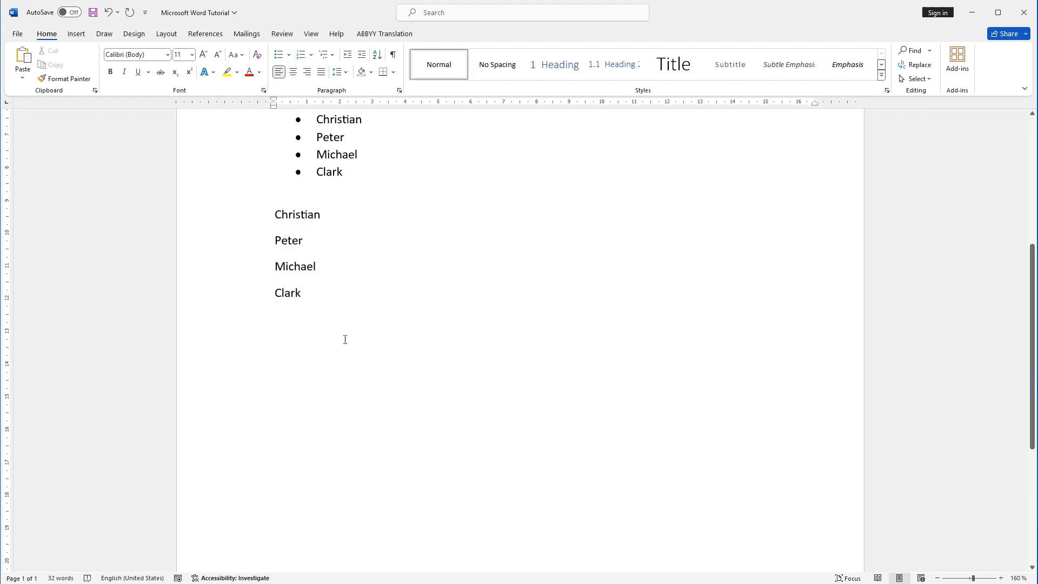
Step: Apply the multilevel list format 1., 1.1., 1.1.1. to the four plain names below the bulleted list
{"action": "left_click", "coordinate": [310, 299]}
{"action": "left_click_drag", "start_coordinate": [273, 214], "coordinate": [306, 295]}
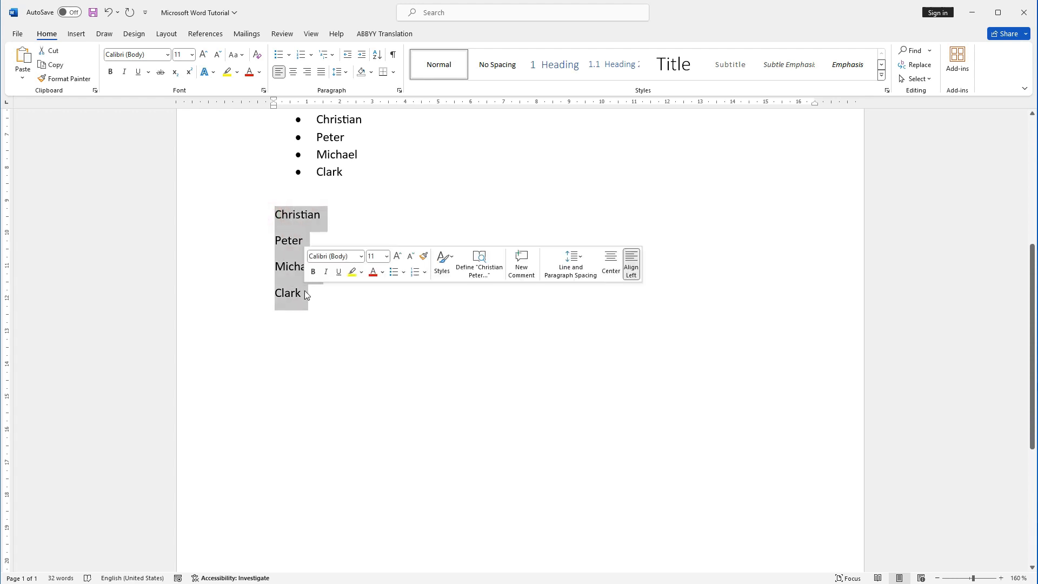
{"action": "left_click", "coordinate": [332, 55]}
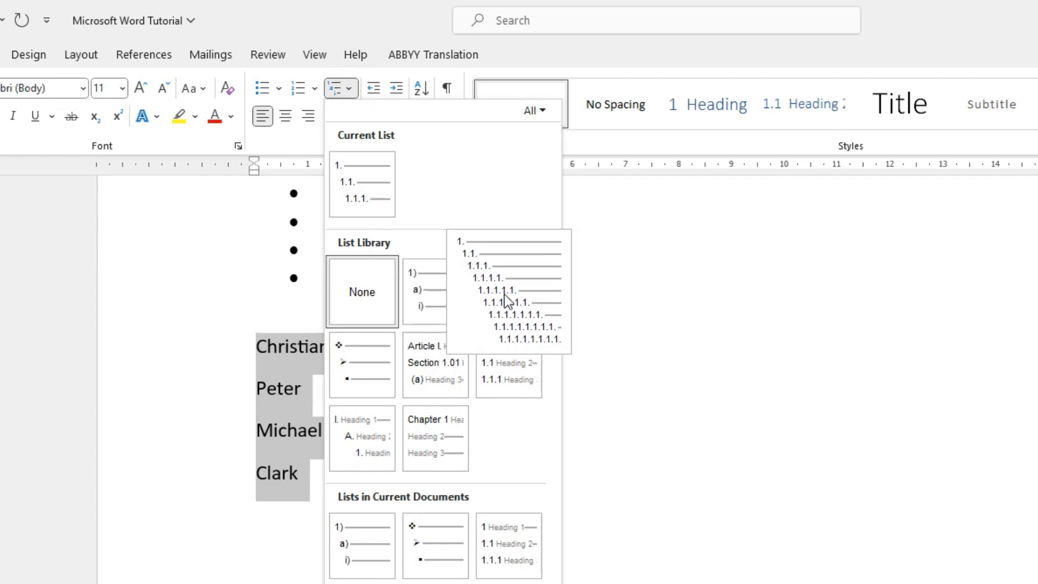
{"action": "left_click", "coordinate": [505, 295]}
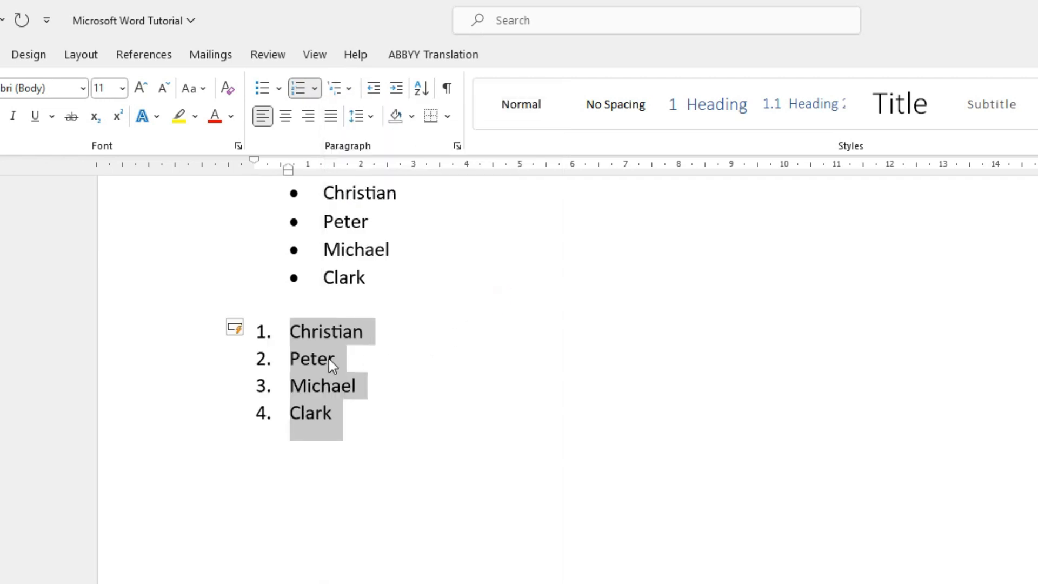
Step: Demote the second, third and fourth names of the multilevel list to the second level by increasing their indent
{"action": "left_click", "coordinate": [317, 360]}
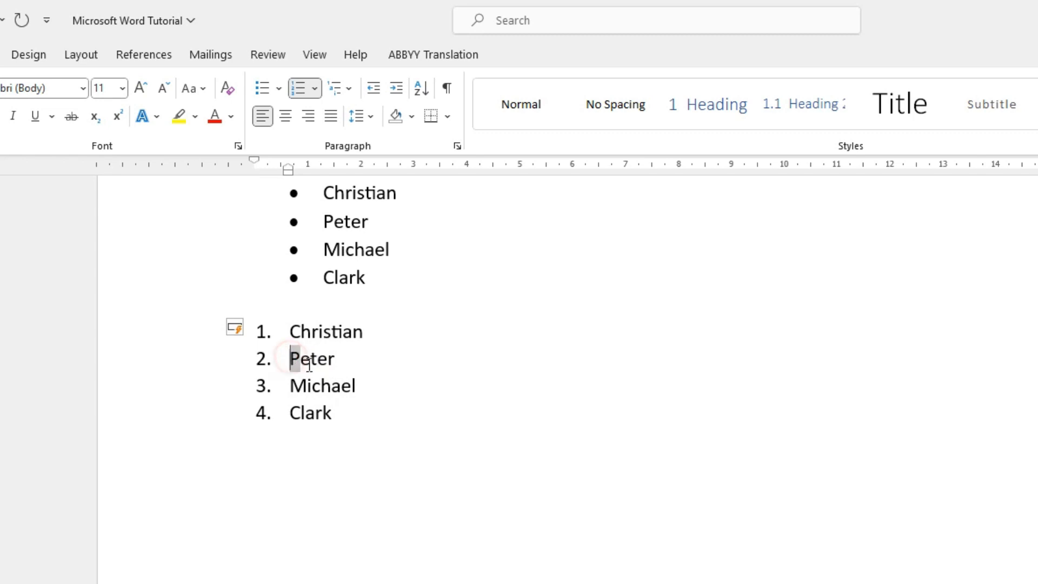
{"action": "left_click_drag", "start_coordinate": [291, 358], "coordinate": [342, 406]}
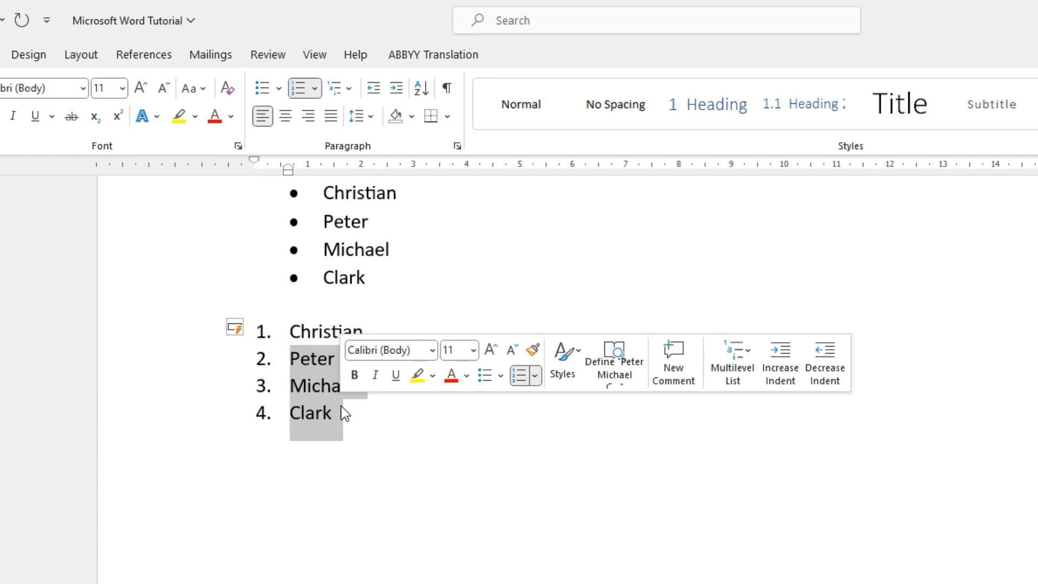
{"action": "left_click", "coordinate": [397, 89]}
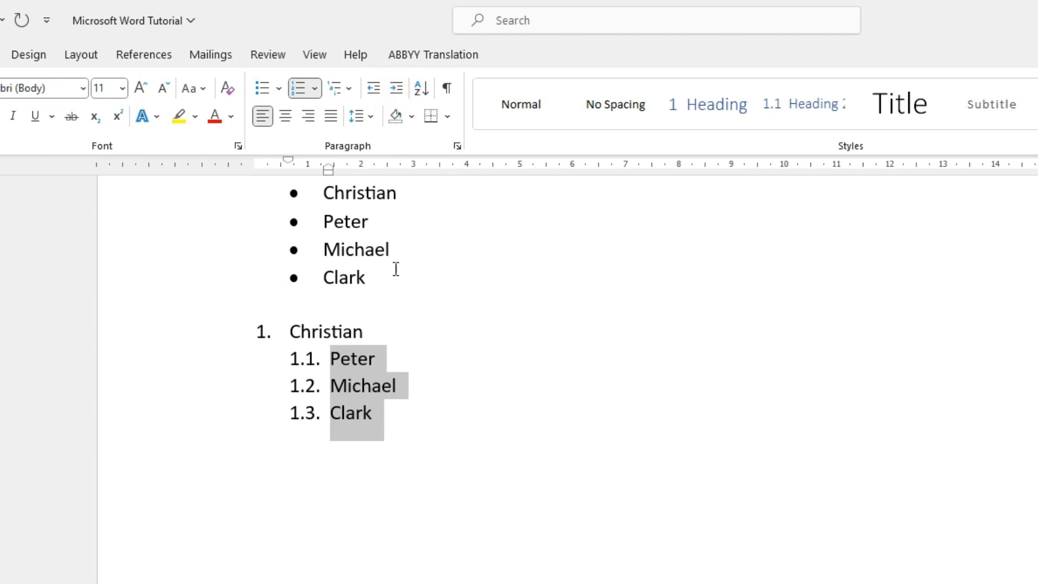
{"action": "left_click", "coordinate": [349, 388]}
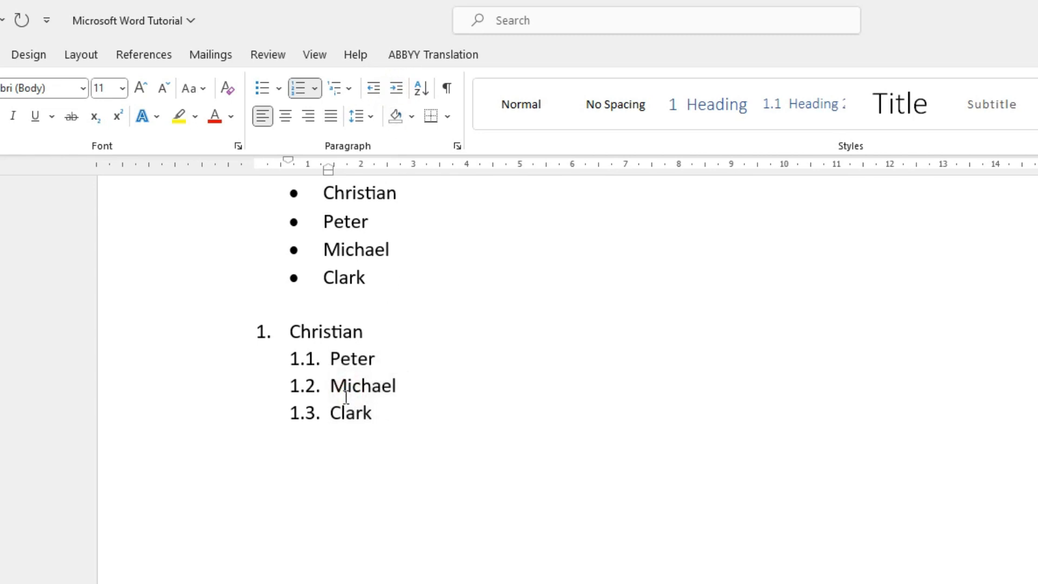
Step: Demote the last two names of the multilevel list to the third level by increasing their indent
{"action": "left_click", "coordinate": [331, 387]}
{"action": "left_click_drag", "start_coordinate": [343, 388], "coordinate": [382, 414]}
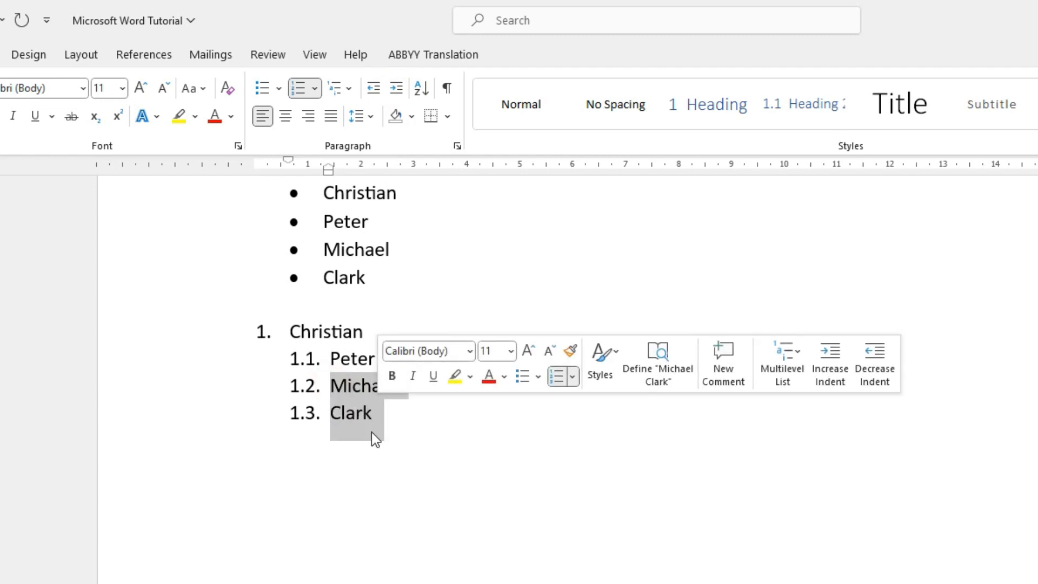
{"action": "left_click", "coordinate": [398, 88]}
{"action": "left_click", "coordinate": [424, 416]}
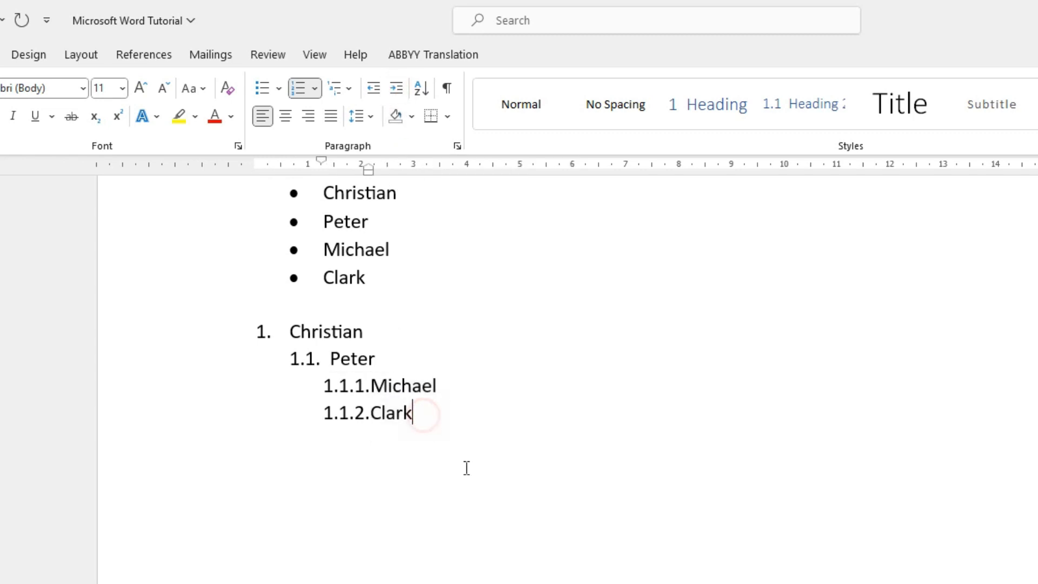